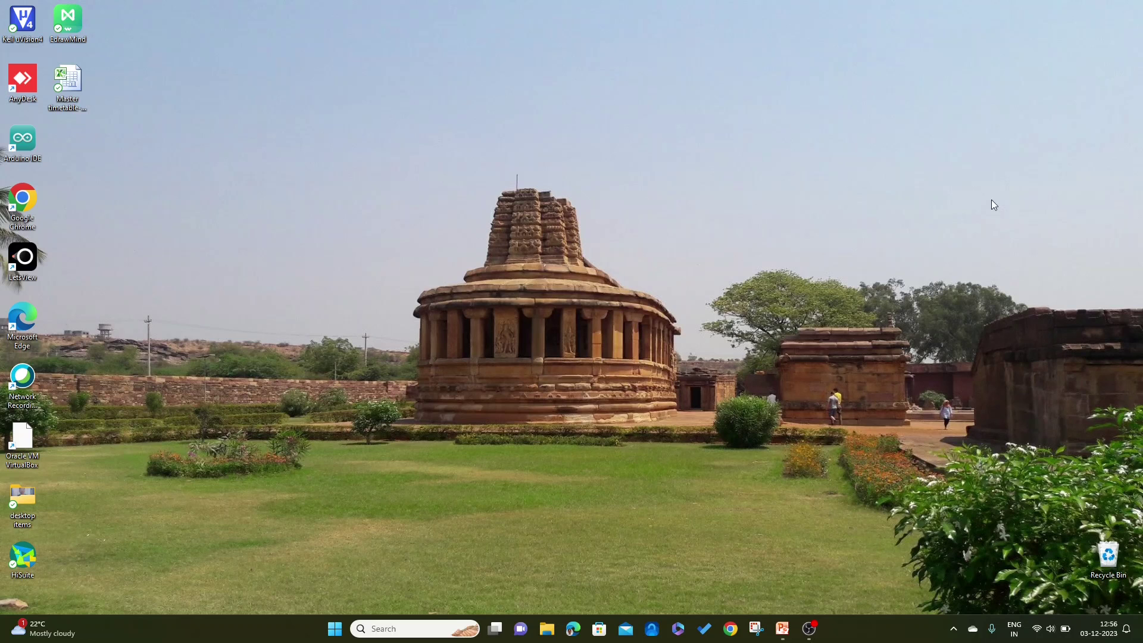
Search Google for 'qucs for windows'.
{"action": "left_click", "coordinate": [732, 630]}
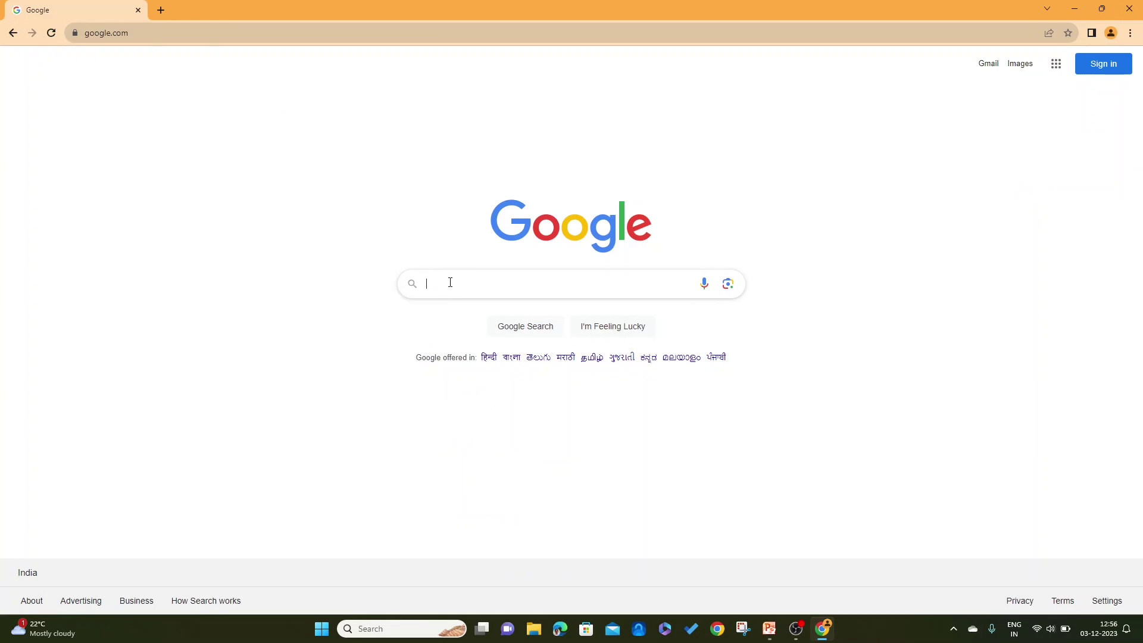
{"action": "type", "text": "quc"}
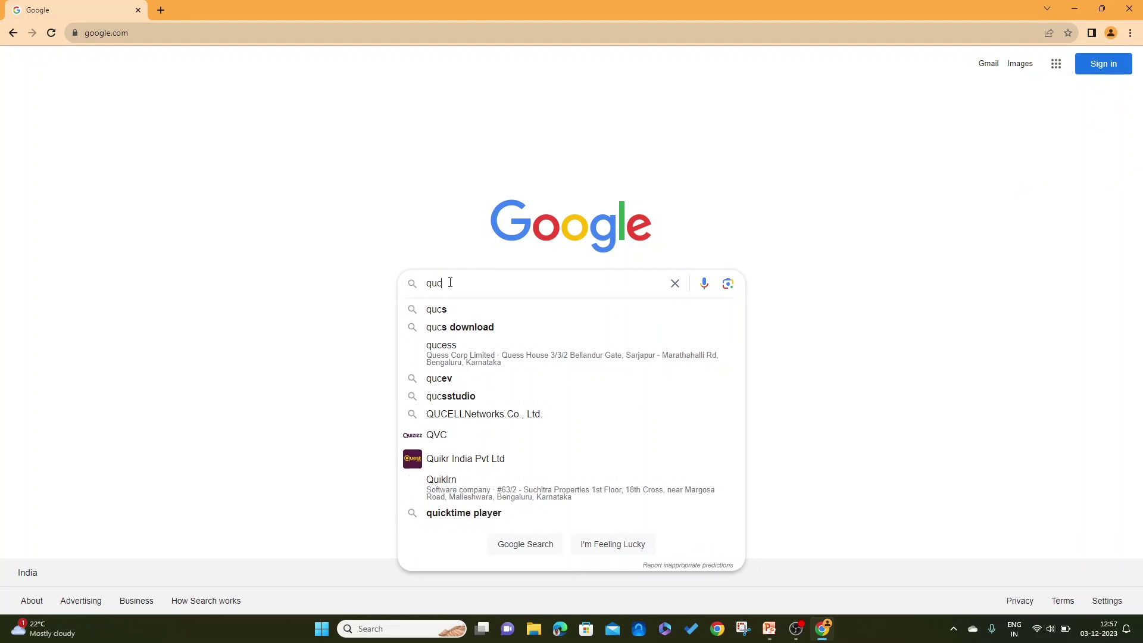
{"action": "type", "text": "s for"}
{"action": "key", "text": "Down"}
{"action": "key", "text": "Return"}
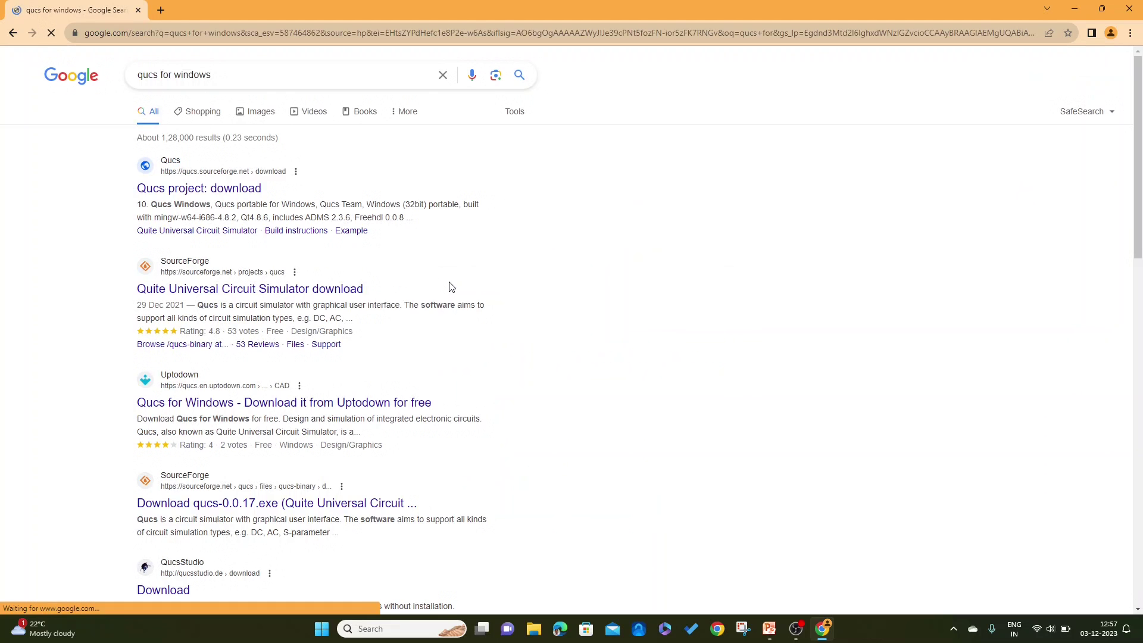
Open the Qucs project download page and scroll to the Official Qucs packages list.
{"action": "left_click", "coordinate": [200, 192]}
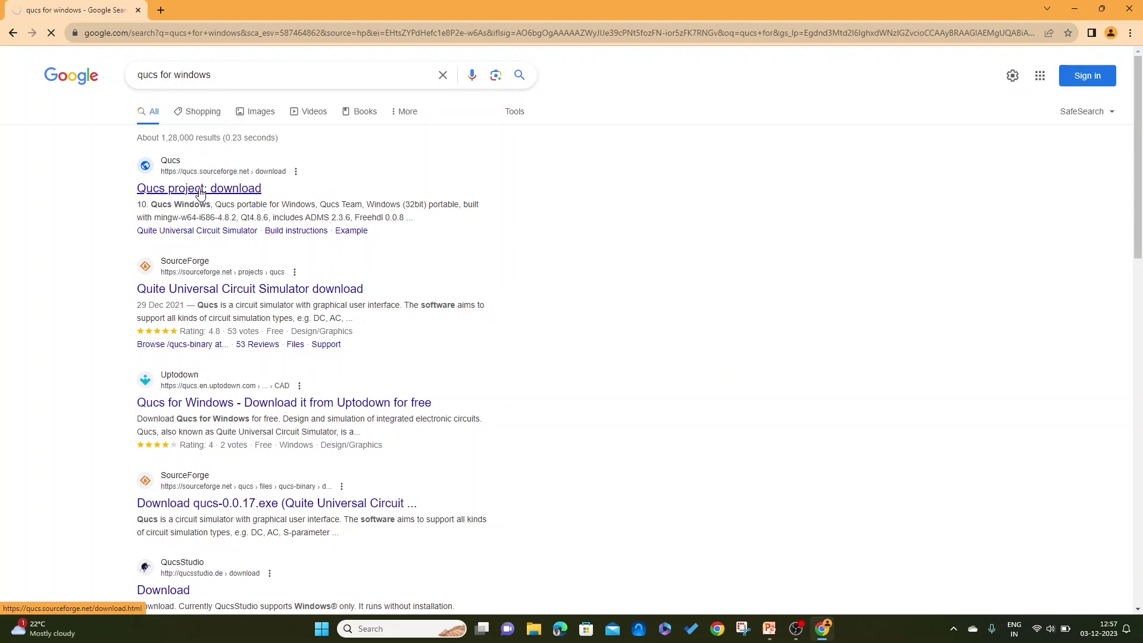
{"action": "scroll", "coordinate": [912, 206], "scroll_direction": "down", "scroll_amount": 3}
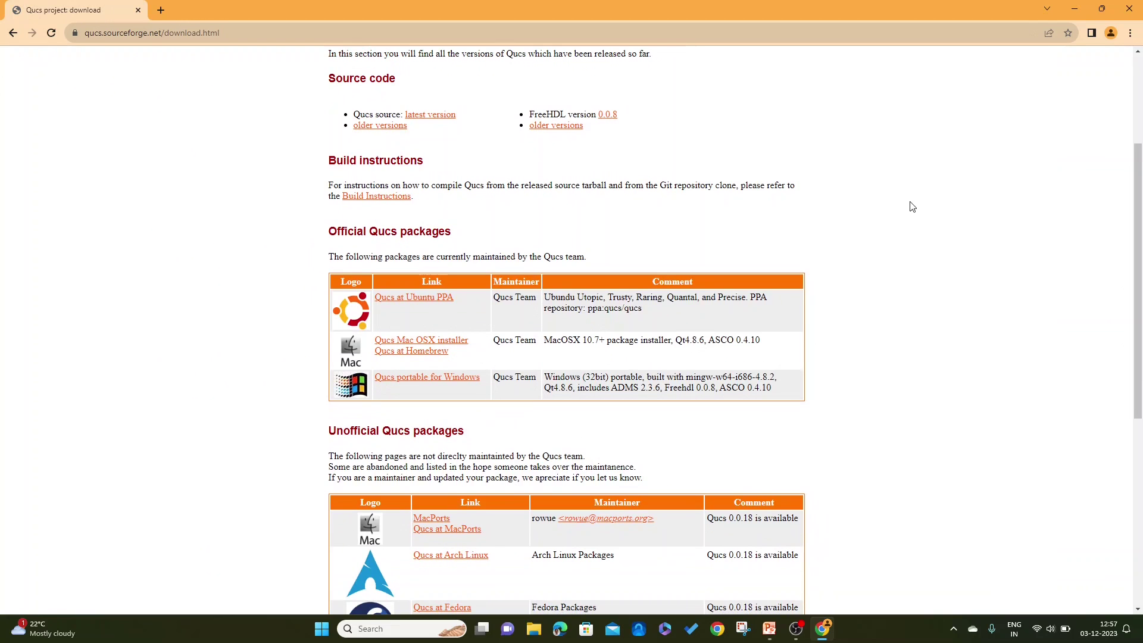
{"action": "scroll", "coordinate": [912, 207], "scroll_direction": "down", "scroll_amount": 1}
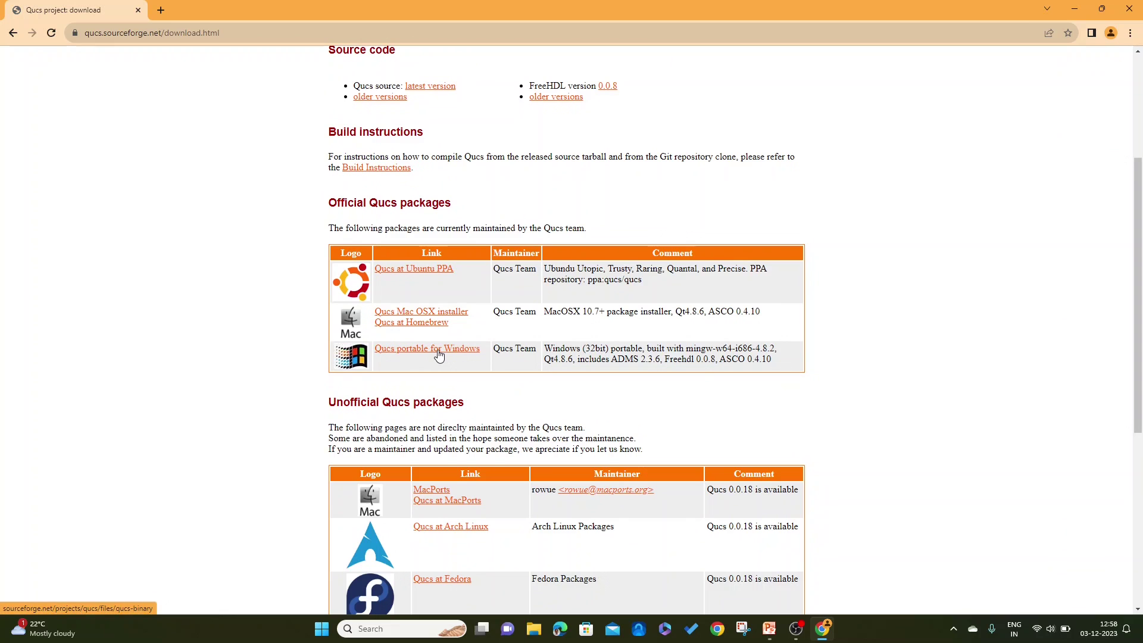
Download the latest Qucs portable for Windows zip, qucs-0.0.19 (45.9 MB), and check it finished.
{"action": "left_click", "coordinate": [438, 355]}
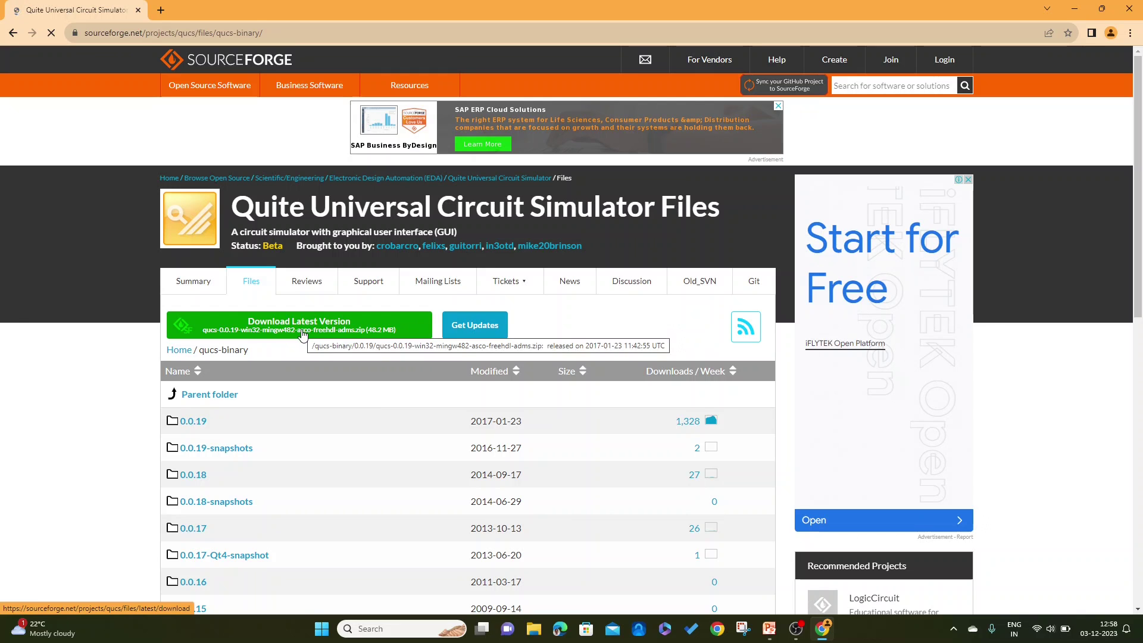
{"action": "left_click", "coordinate": [302, 333]}
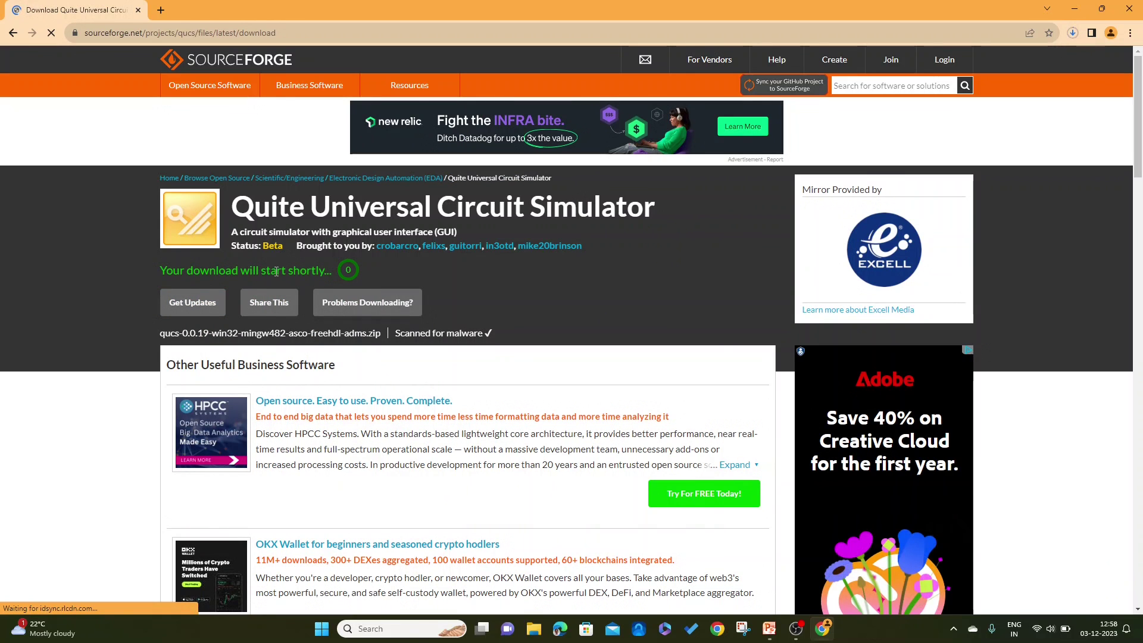
{"action": "left_click", "coordinate": [1073, 33]}
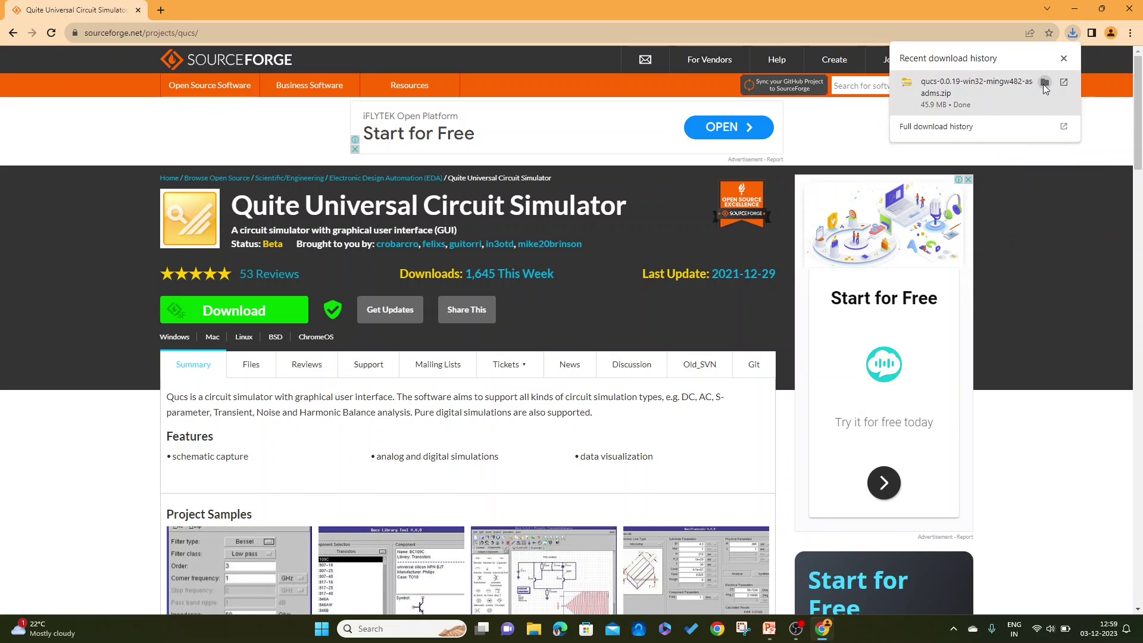
Copy the downloaded Qucs zip from Downloads and go to the Library (D:) drive.
{"action": "left_click", "coordinate": [1045, 83]}
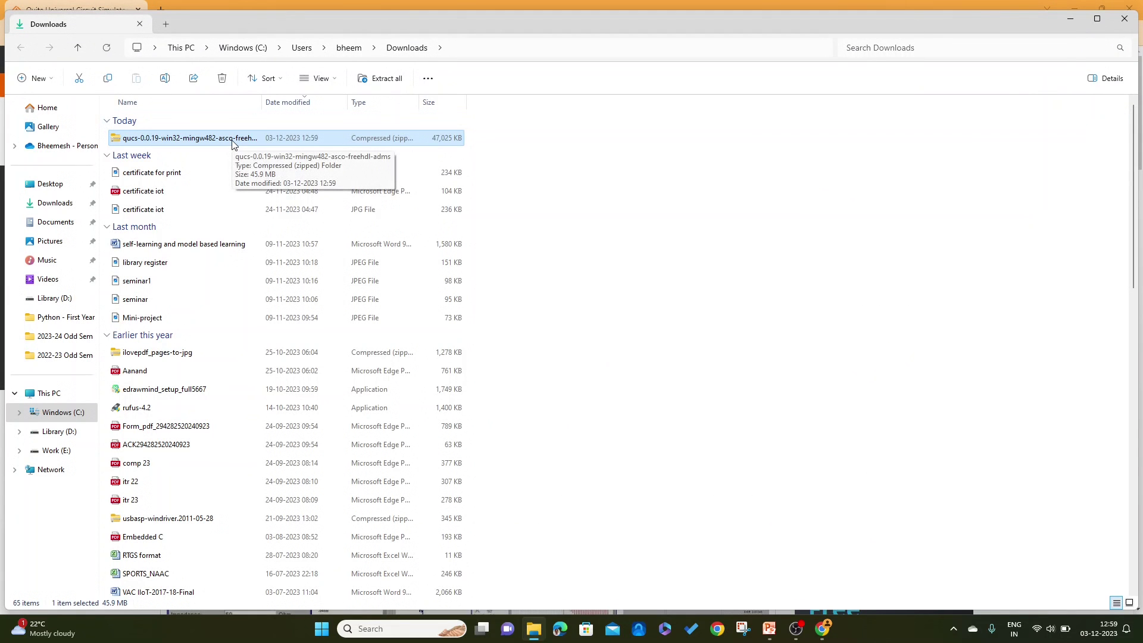
{"action": "key", "text": "ctrl+c"}
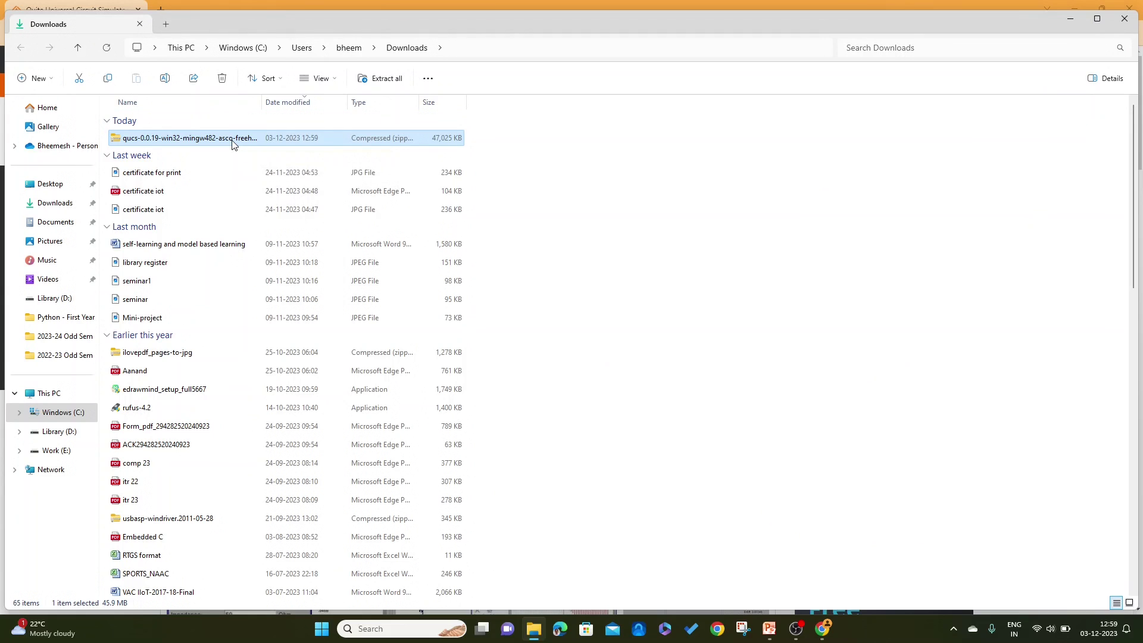
{"action": "left_click", "coordinate": [59, 432]}
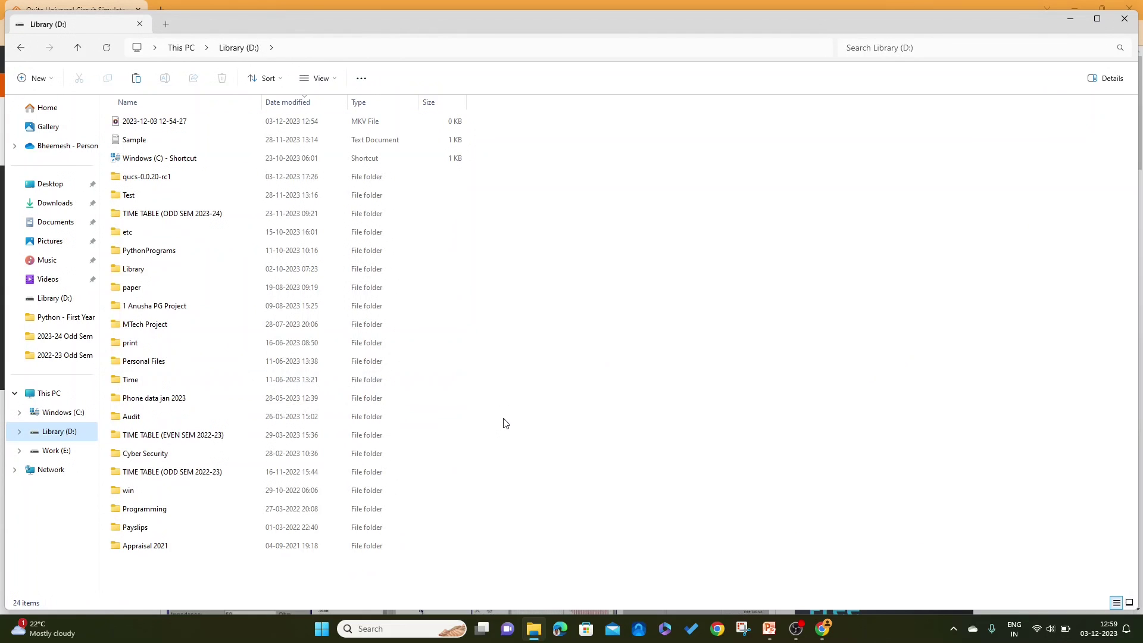
Create a new QUCS folder on Library (D:) and paste the zip into it.
{"action": "right_click", "coordinate": [647, 362]}
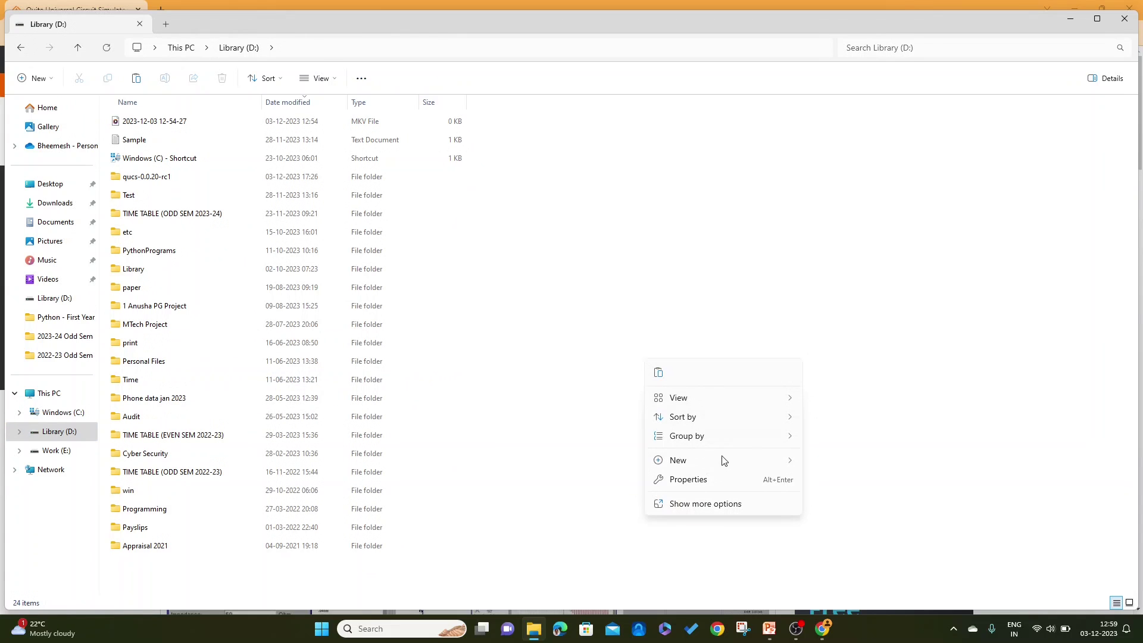
{"action": "mouse_move", "coordinate": [722, 469]}
{"action": "left_click", "coordinate": [841, 255]}
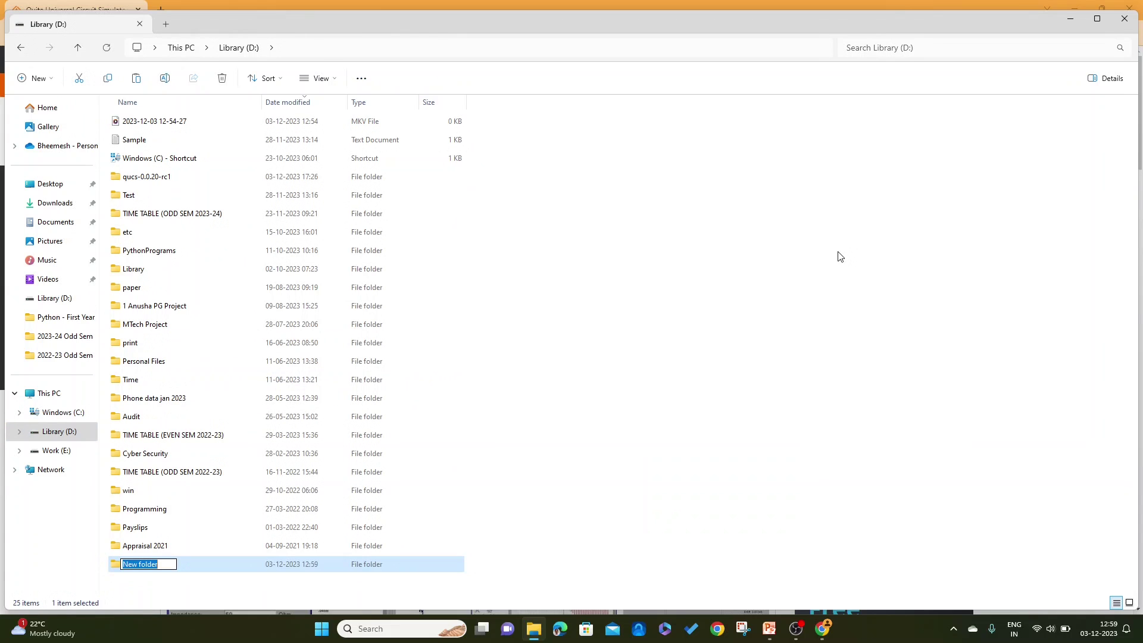
{"action": "type", "text": "Qucs files"}
{"action": "key", "text": "Return"}
{"action": "key", "text": "Return"}
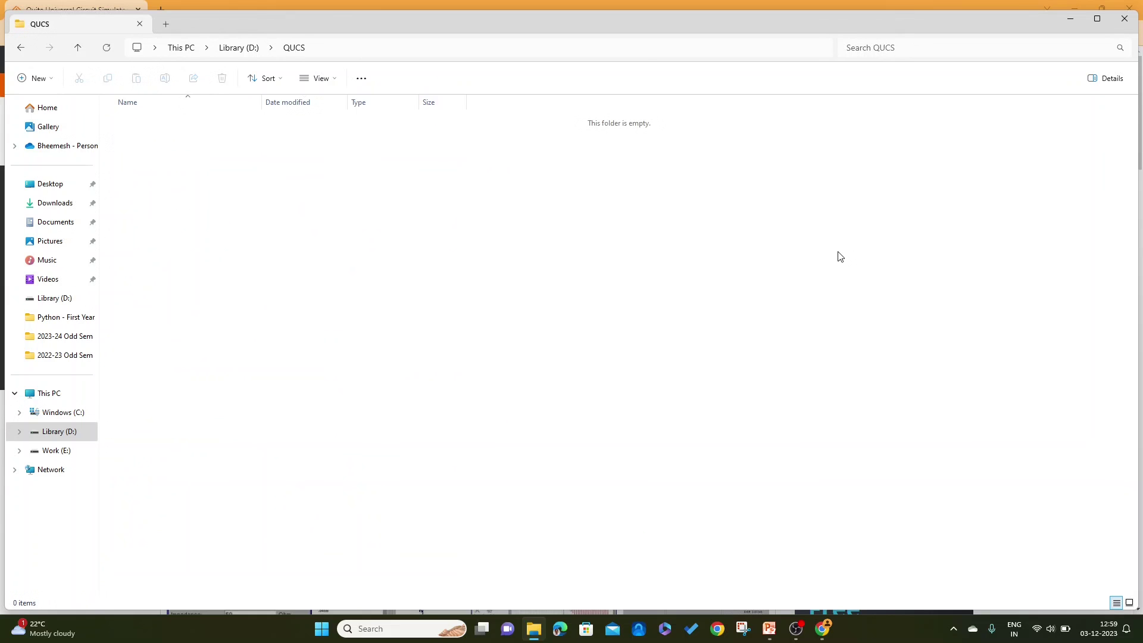
{"action": "key", "text": "ctrl+v"}
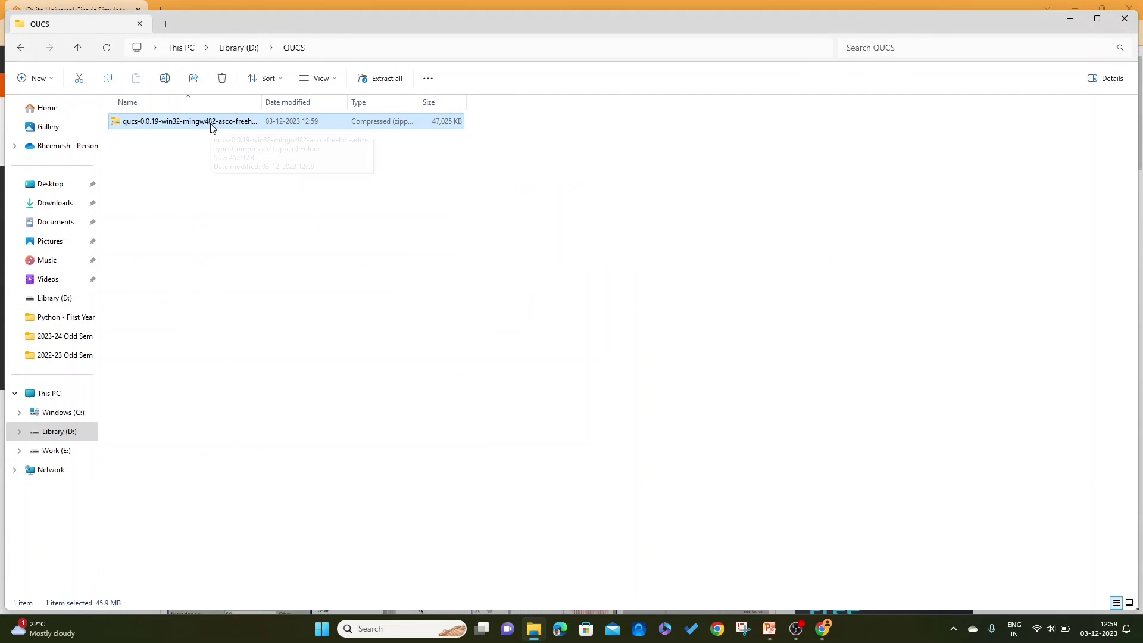
Extract all of the Qucs zip into the suggested qucs-0.0.19-win32-mingw482-asco-freehdl-adms folder.
{"action": "right_click", "coordinate": [212, 126]}
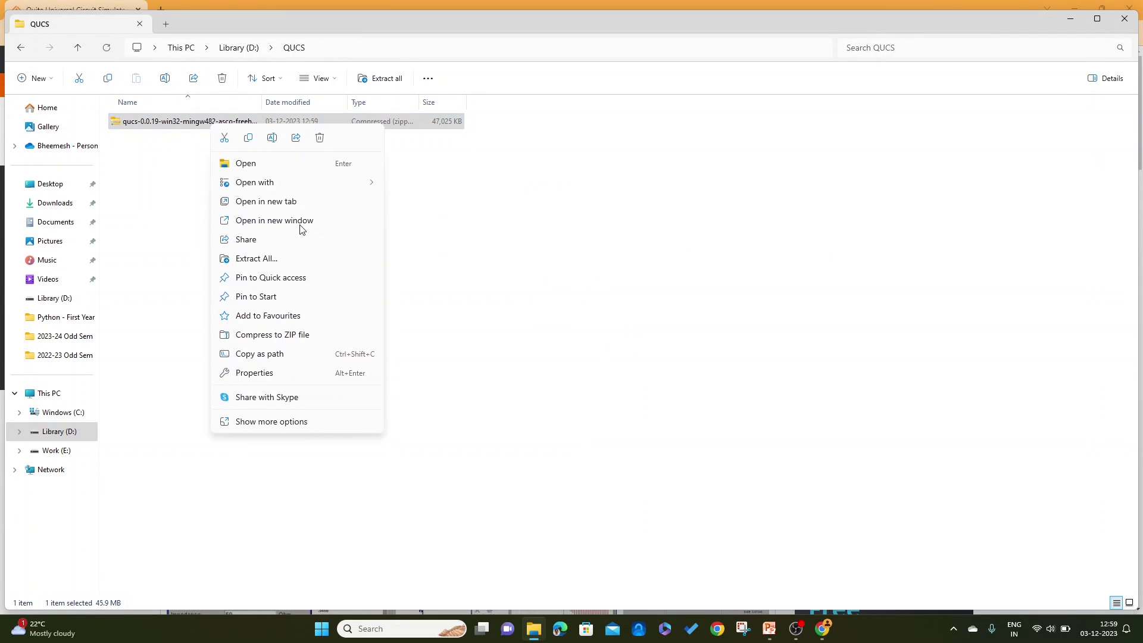
{"action": "left_click", "coordinate": [285, 264]}
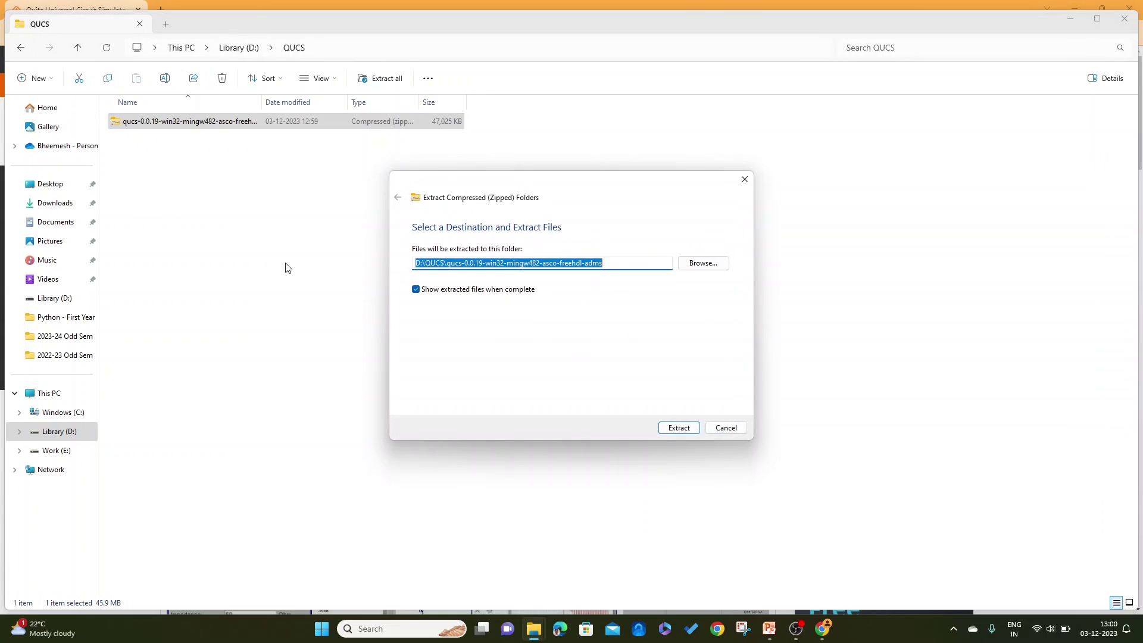
{"action": "left_click", "coordinate": [679, 428]}
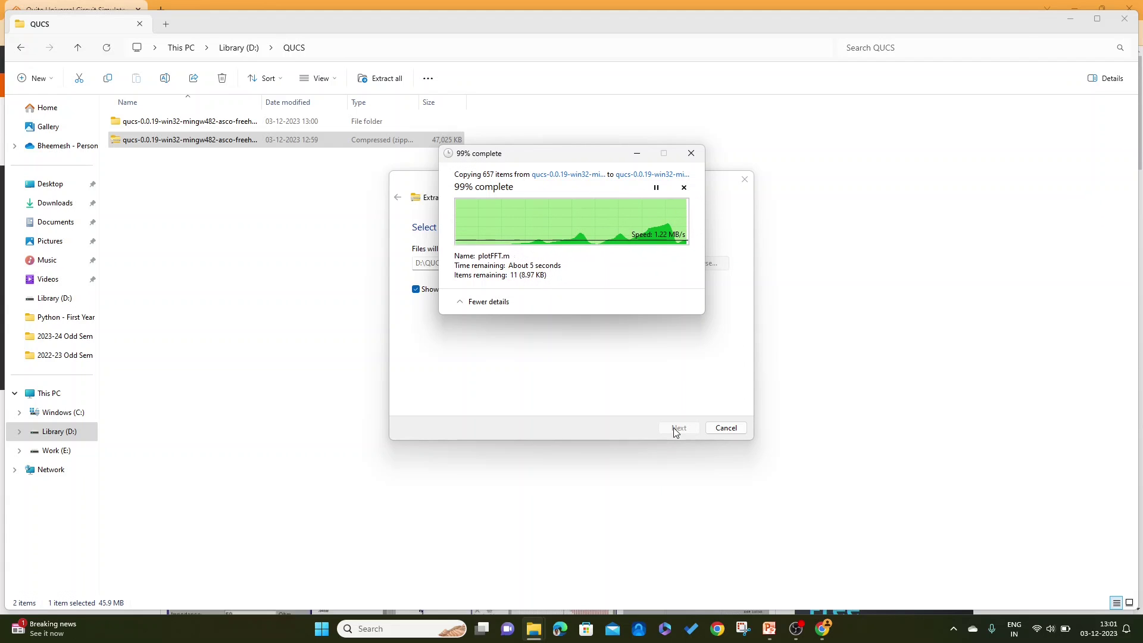
Open the extracted qucs-0.0.19 folder and its inner folder, then run the qucs batch file.
{"action": "left_click", "coordinate": [294, 38]}
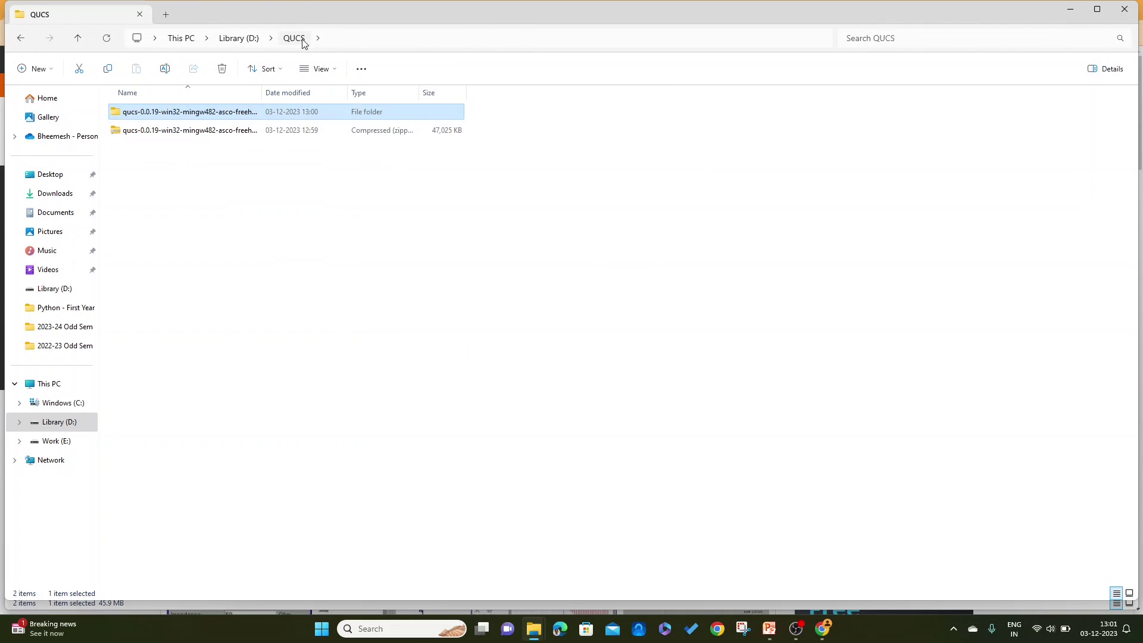
{"action": "left_click", "coordinate": [341, 136]}
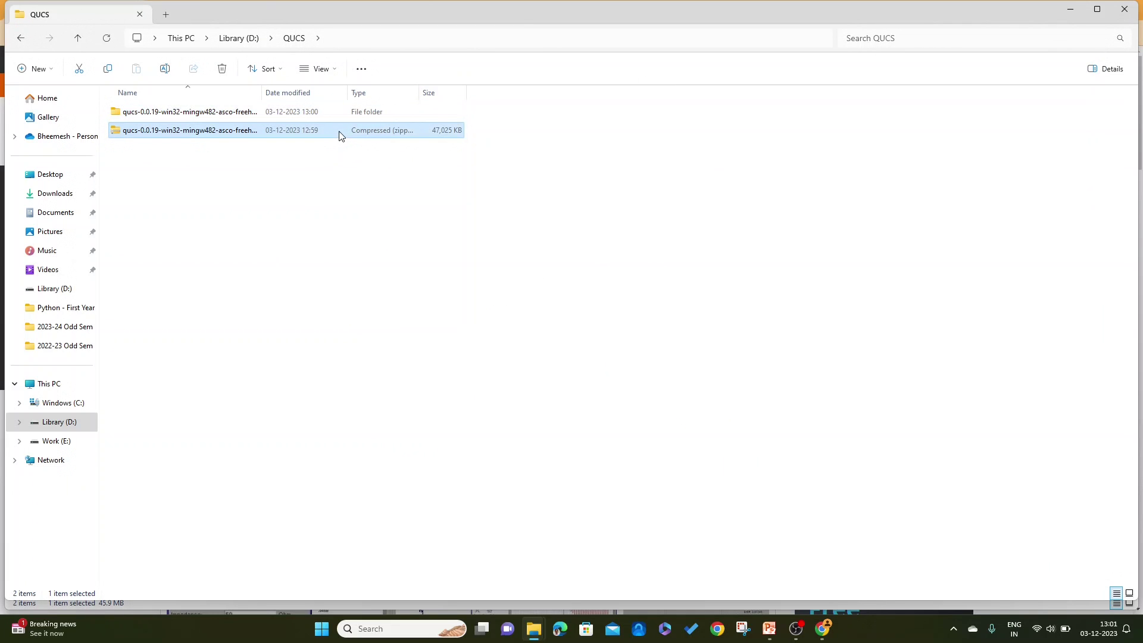
{"action": "double_click", "coordinate": [234, 113]}
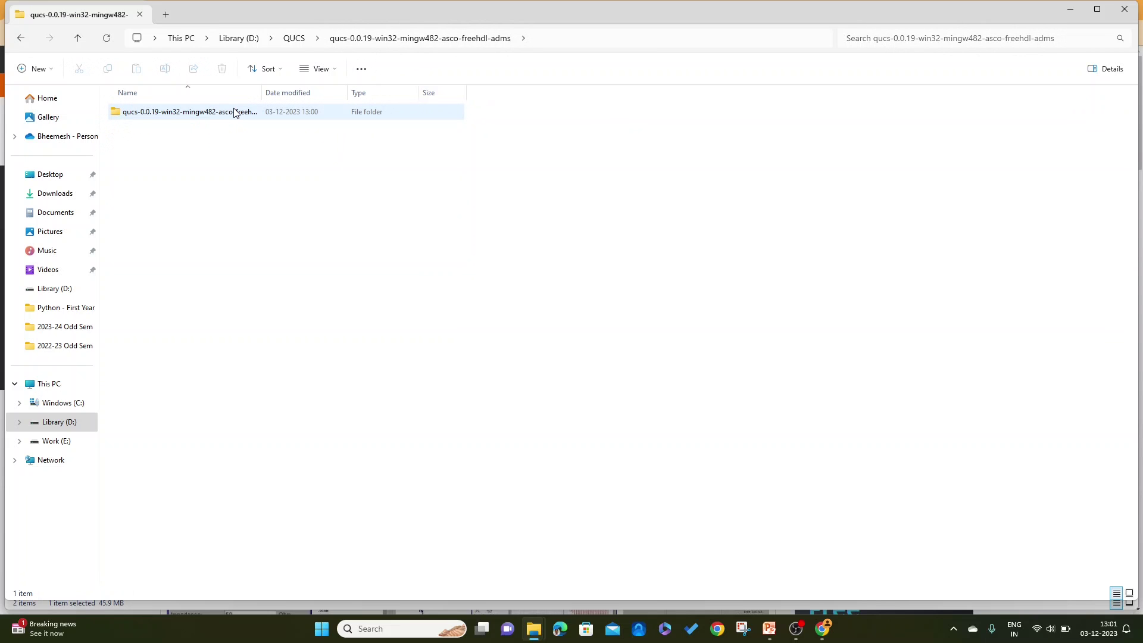
{"action": "double_click", "coordinate": [234, 113]}
{"action": "left_click", "coordinate": [195, 241]}
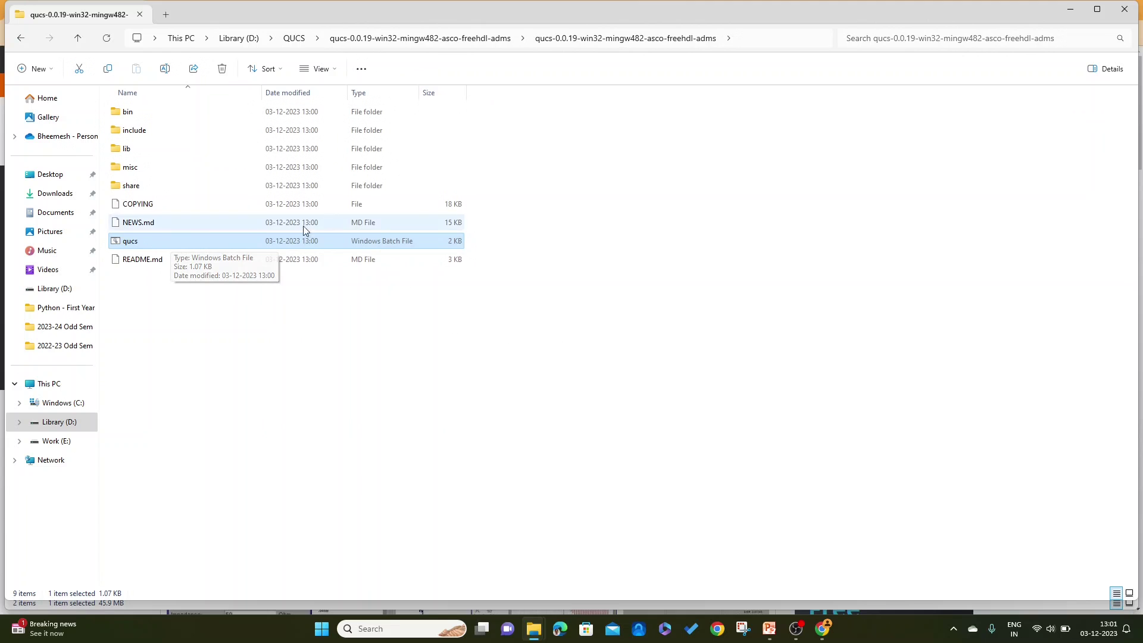
{"action": "double_click", "coordinate": [241, 240]}
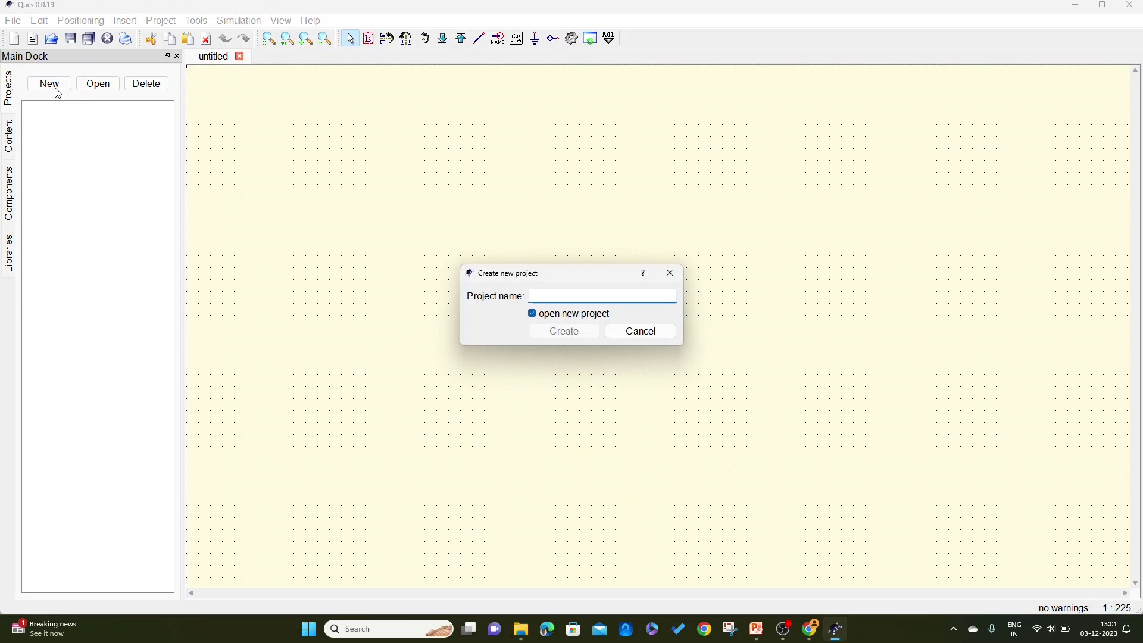
Create a new Qucs project named Test.
{"action": "type", "text": "Test"}
{"action": "left_click", "coordinate": [586, 337]}
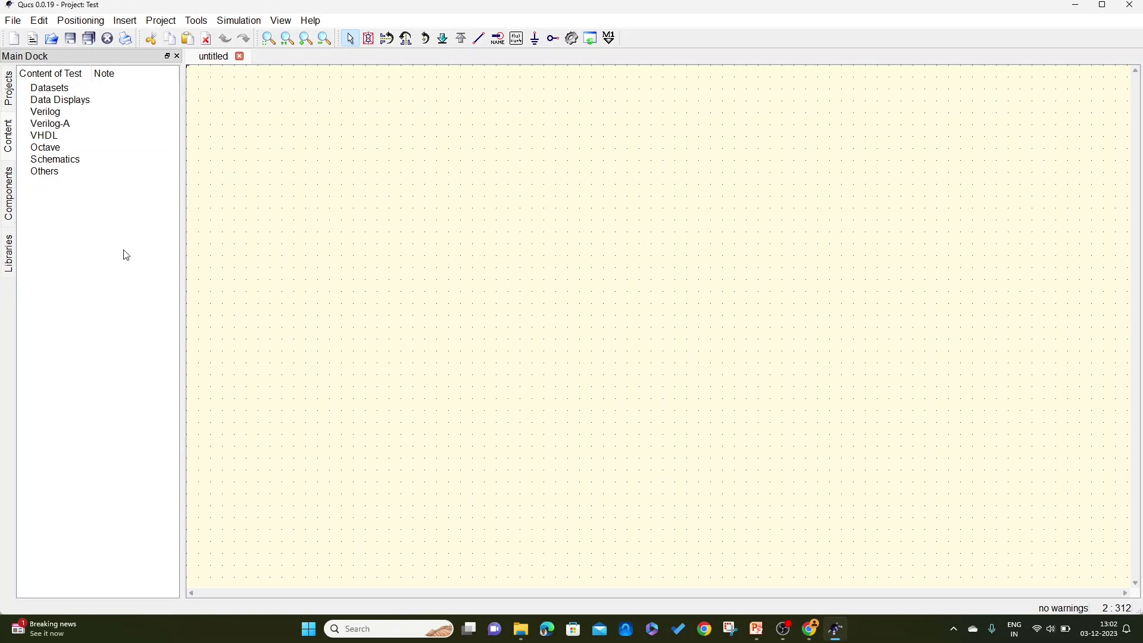
Place two US-style resistors, R1 and R2, side by side on the schematic.
{"action": "left_click", "coordinate": [10, 206]}
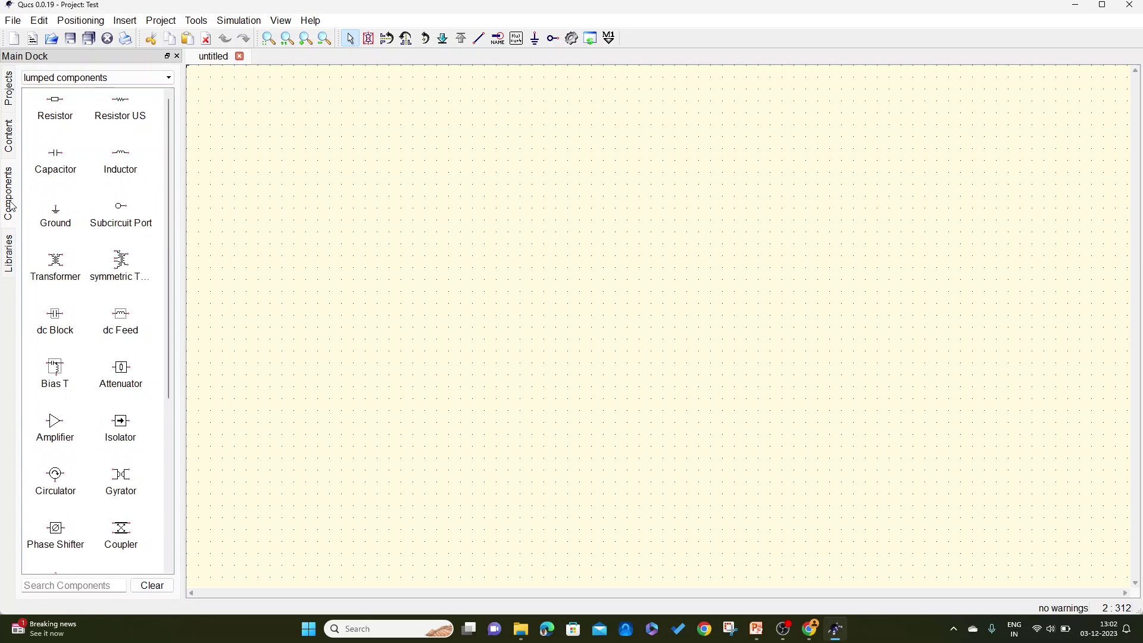
{"action": "left_click", "coordinate": [132, 111]}
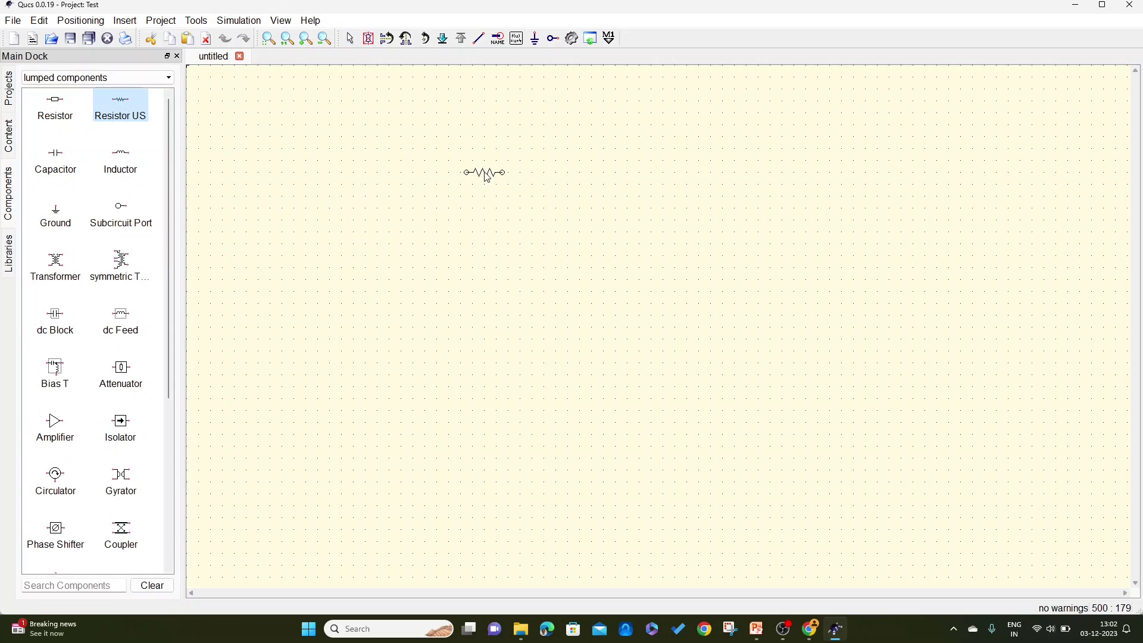
{"action": "left_click", "coordinate": [480, 162]}
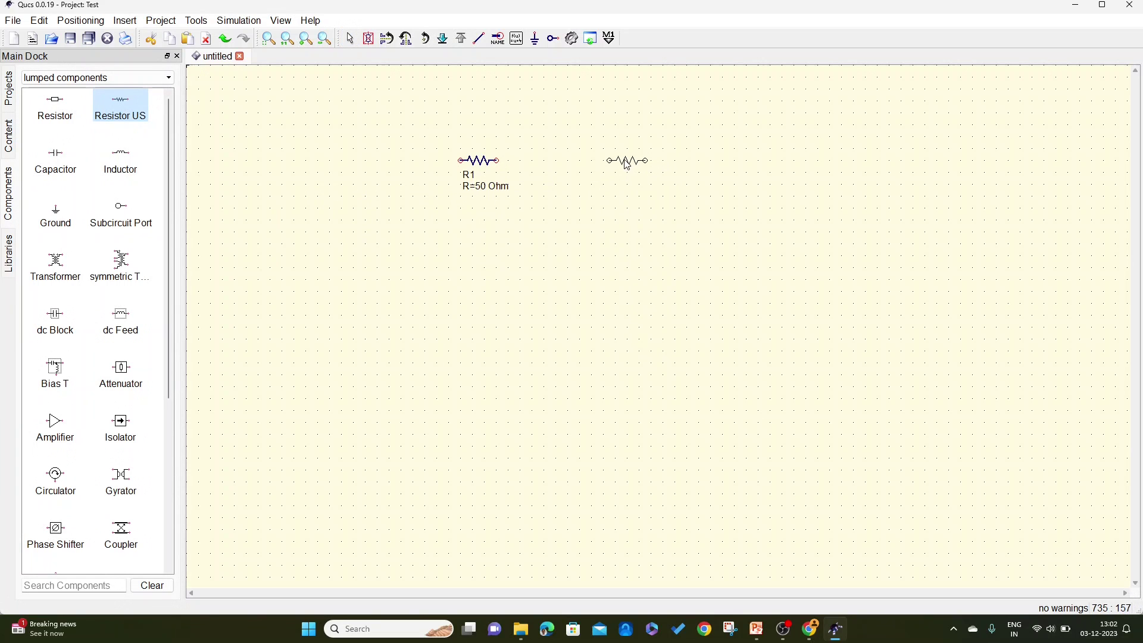
{"action": "left_click", "coordinate": [624, 165]}
{"action": "key", "text": "Escape"}
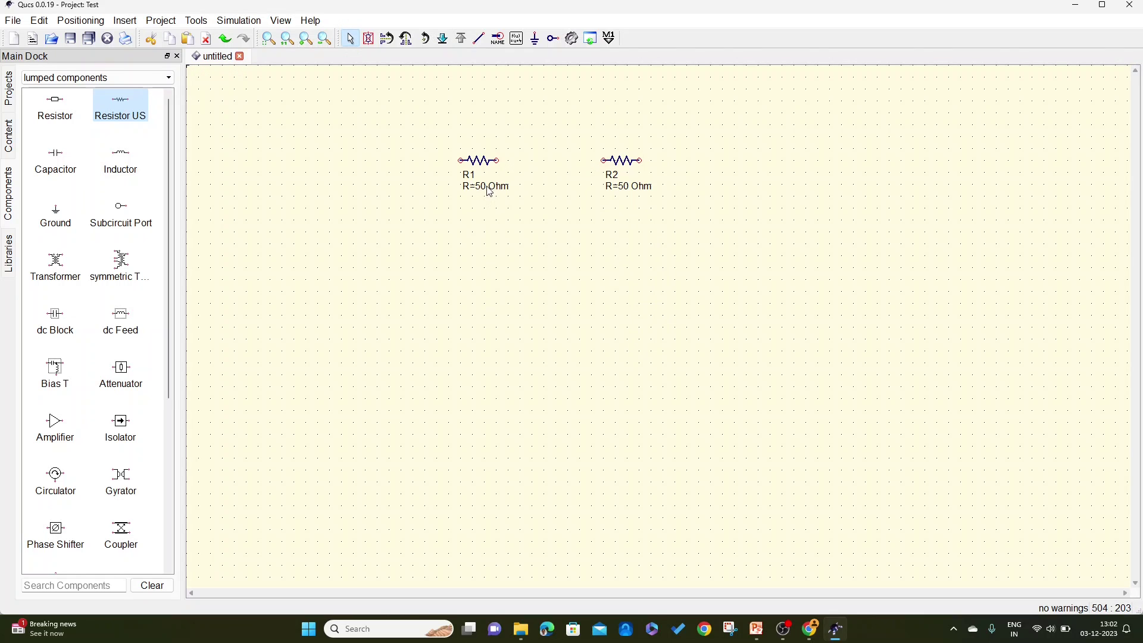
Set R1's resistance to 1000 Ohm and R2's to 1k Ohm.
{"action": "double_click", "coordinate": [481, 187]}
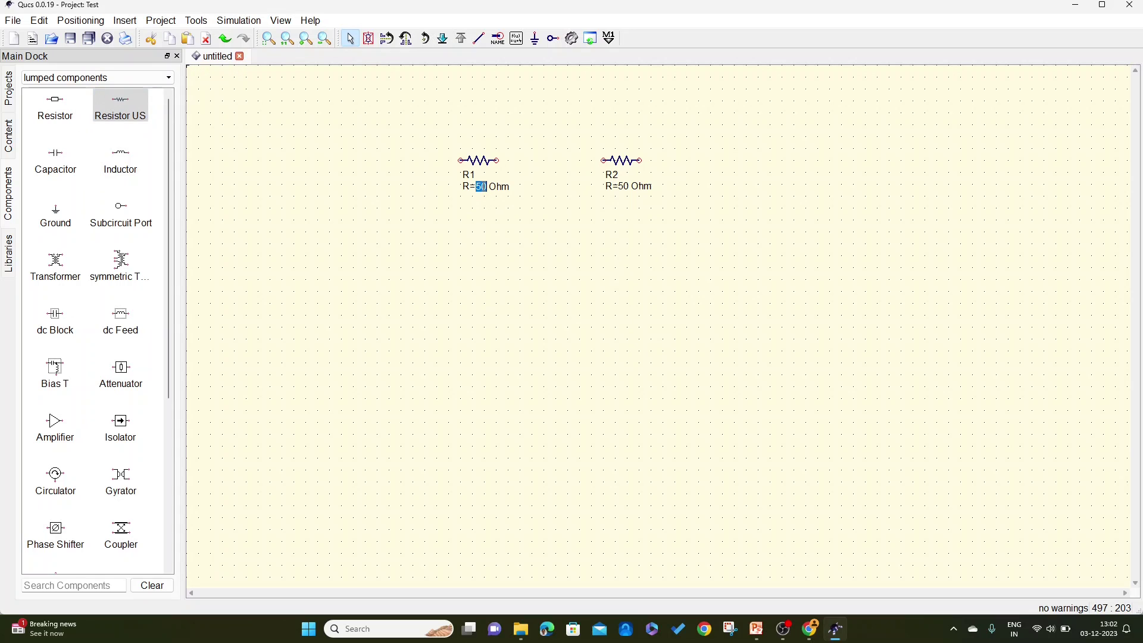
{"action": "type", "text": "1000"}
{"action": "key", "text": "Return"}
{"action": "double_click", "coordinate": [625, 186]}
{"action": "type", "text": "k"}
{"action": "key", "text": "Return"}
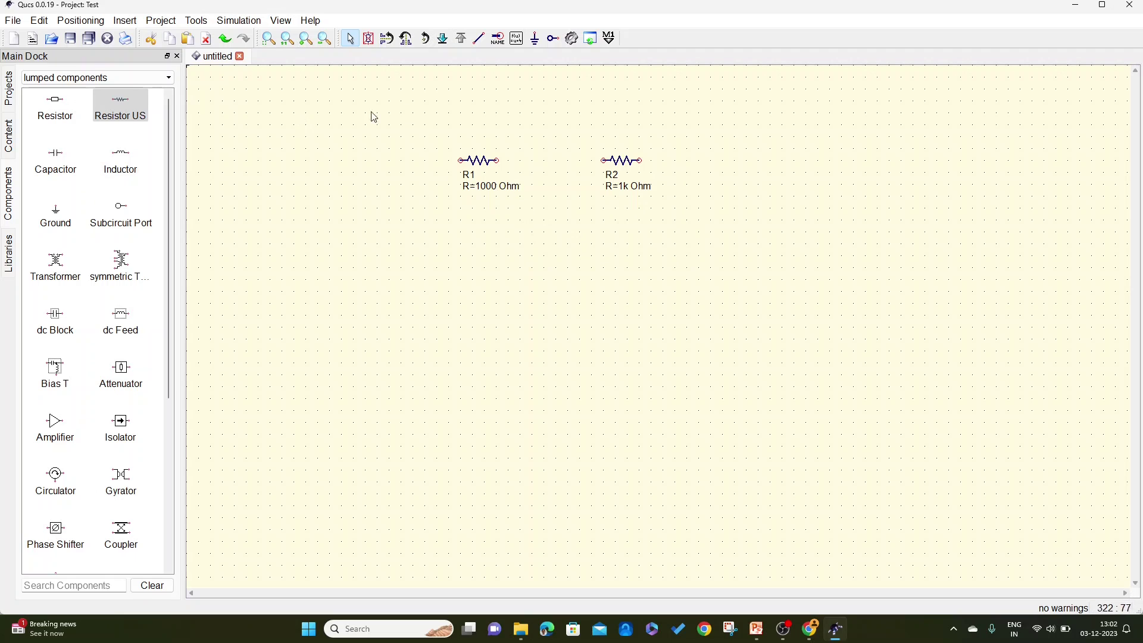
Place a horizontally rotated DC voltage source V1 (U=1 V) below the two resistors.
{"action": "left_click", "coordinate": [105, 78]}
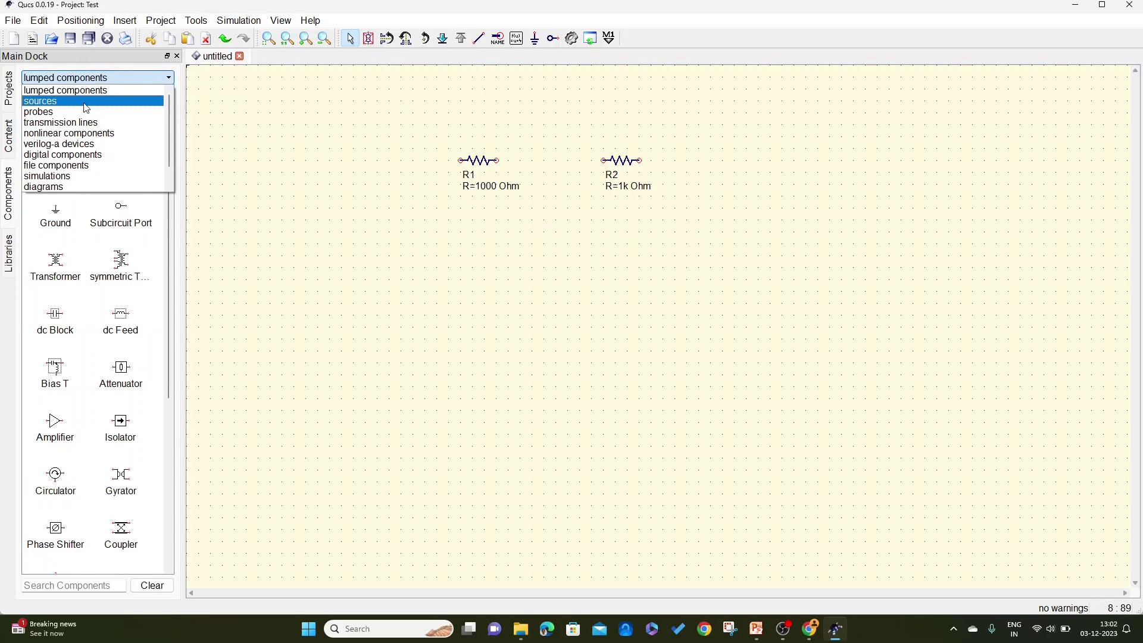
{"action": "left_click", "coordinate": [87, 103]}
{"action": "left_click", "coordinate": [57, 107]}
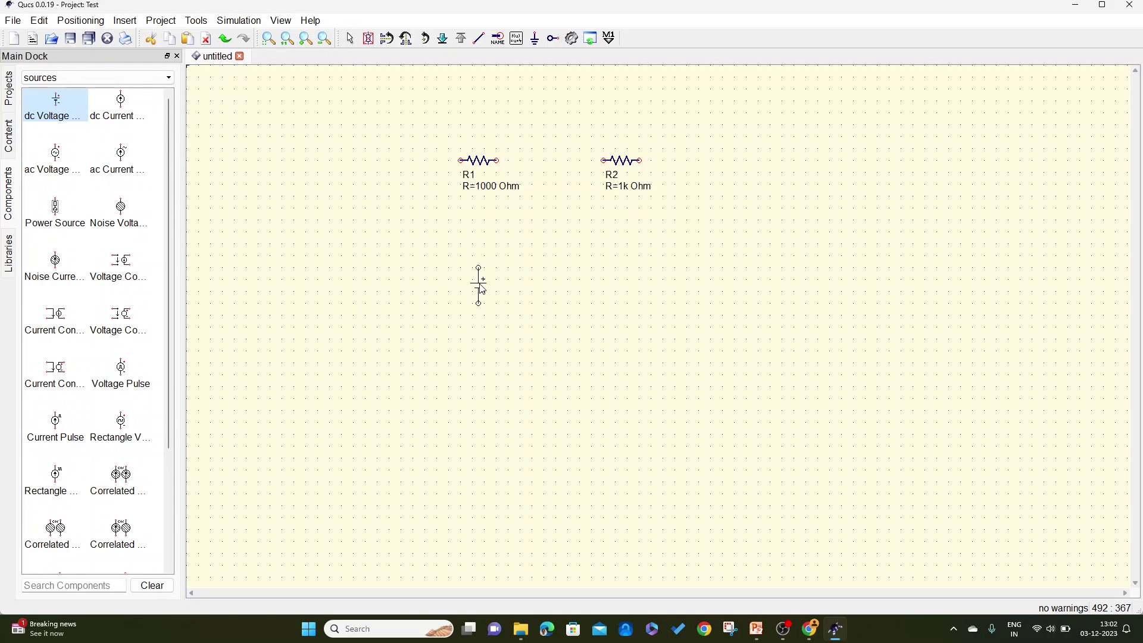
{"action": "right_click", "coordinate": [480, 288]}
{"action": "left_click", "coordinate": [541, 236]}
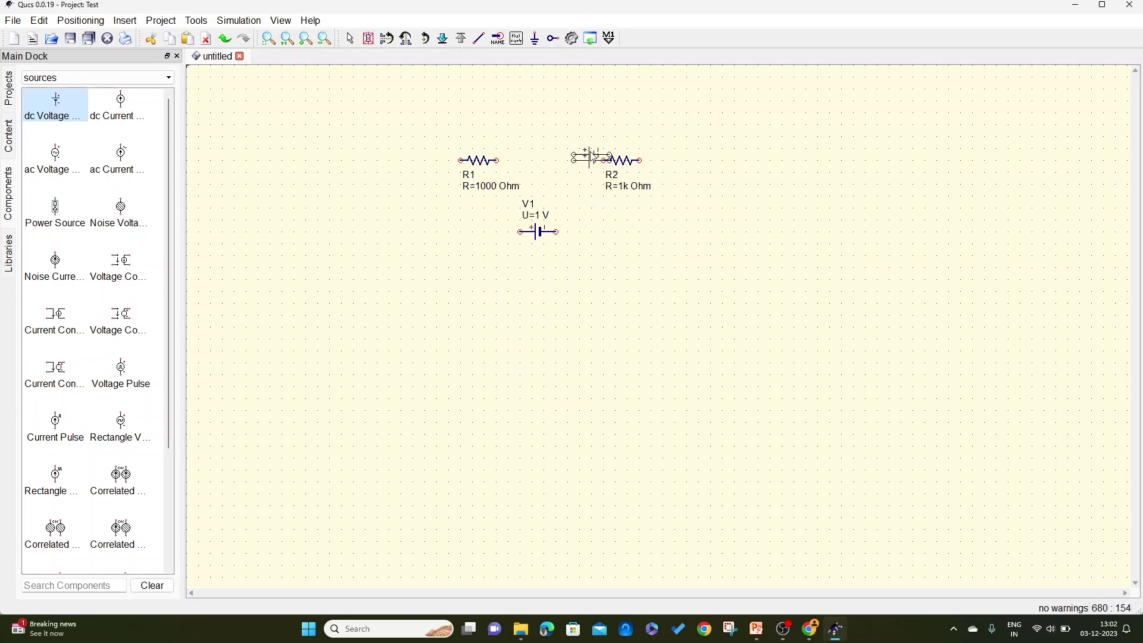
{"action": "key", "text": "Escape"}
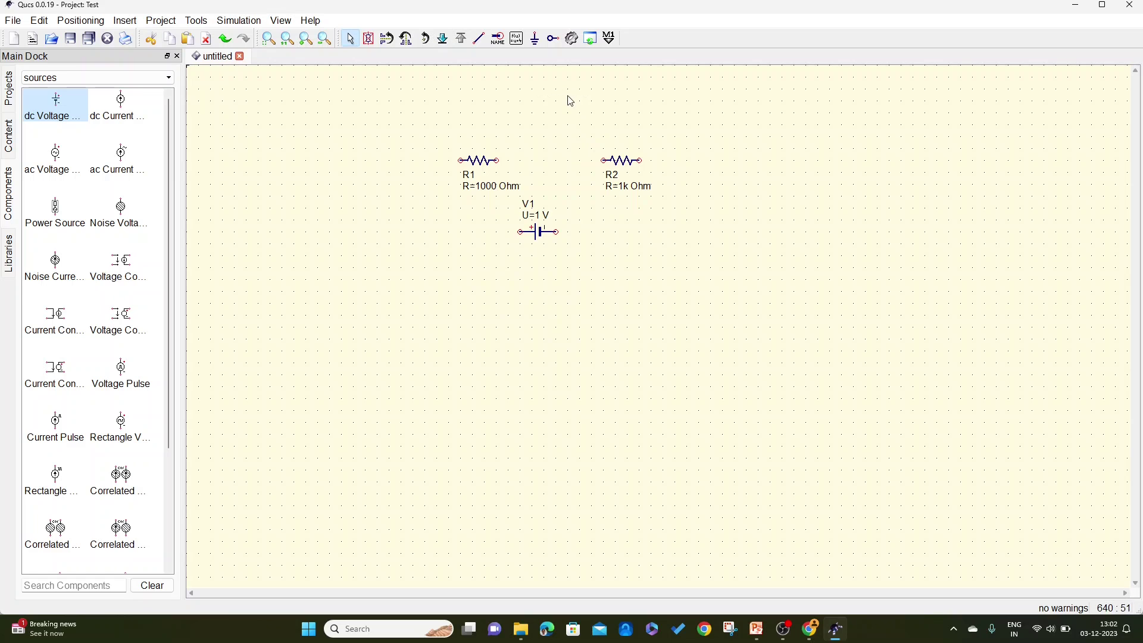
Wire R1 to R2, R1's left end to V1's left, and V1's right up to R2's right.
{"action": "left_click", "coordinate": [480, 41]}
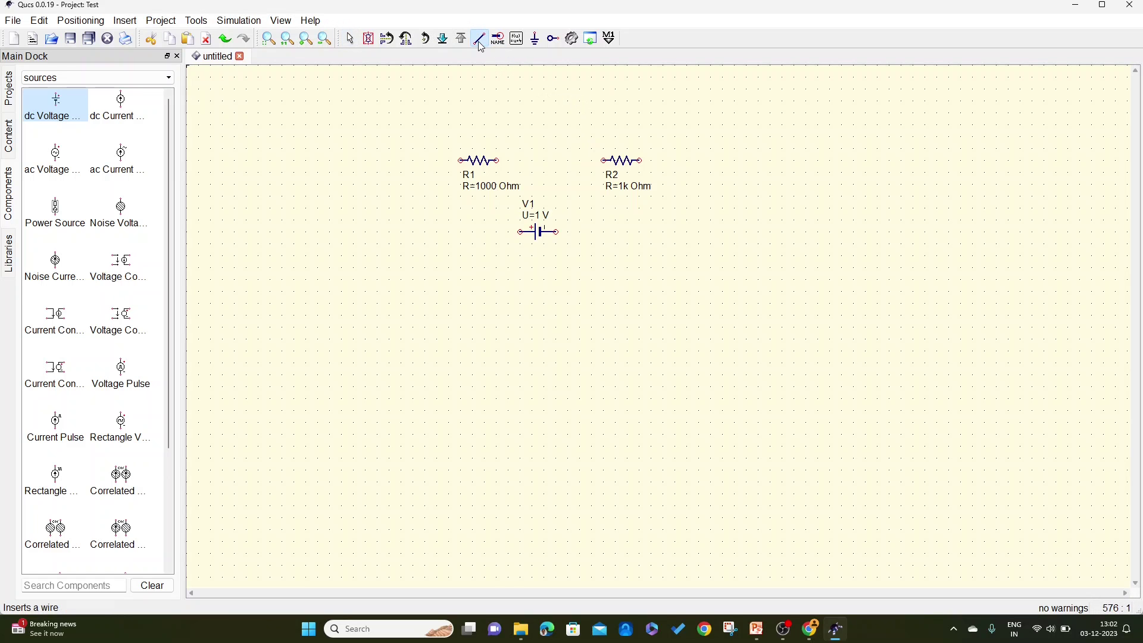
{"action": "left_click", "coordinate": [497, 160]}
{"action": "left_click", "coordinate": [604, 160]}
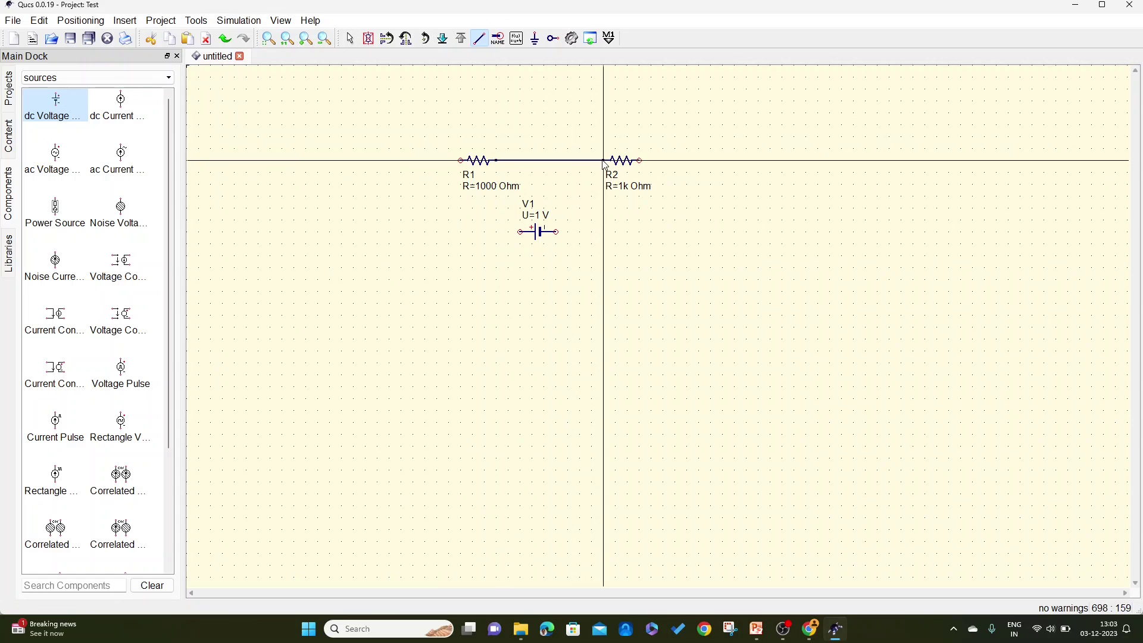
{"action": "left_click", "coordinate": [462, 161]}
{"action": "left_click", "coordinate": [367, 161]}
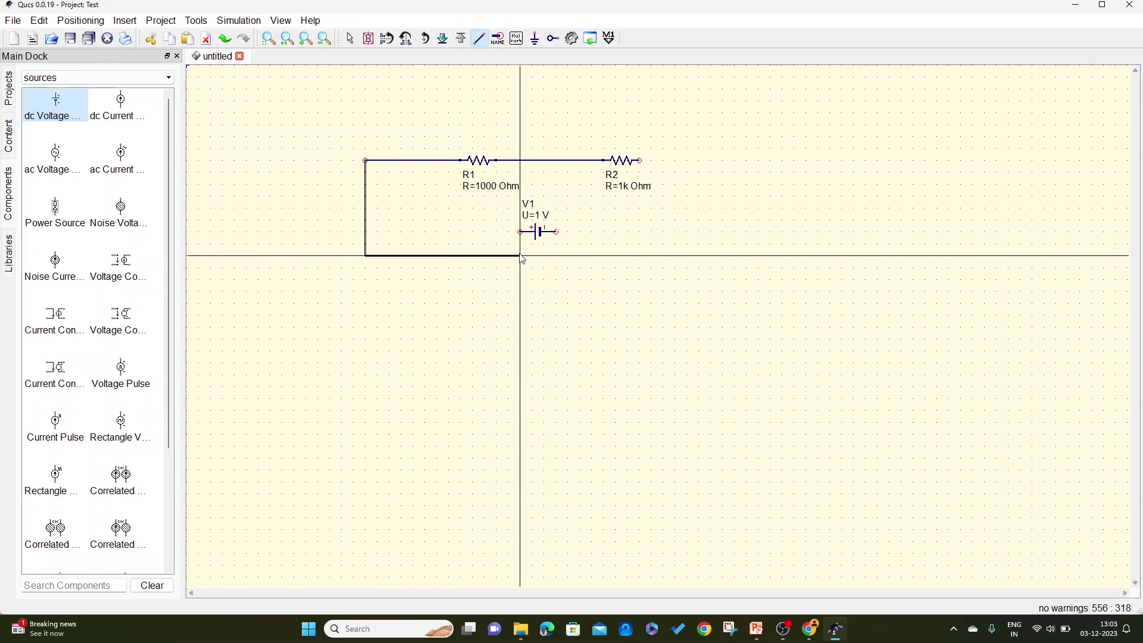
{"action": "left_click", "coordinate": [520, 232]}
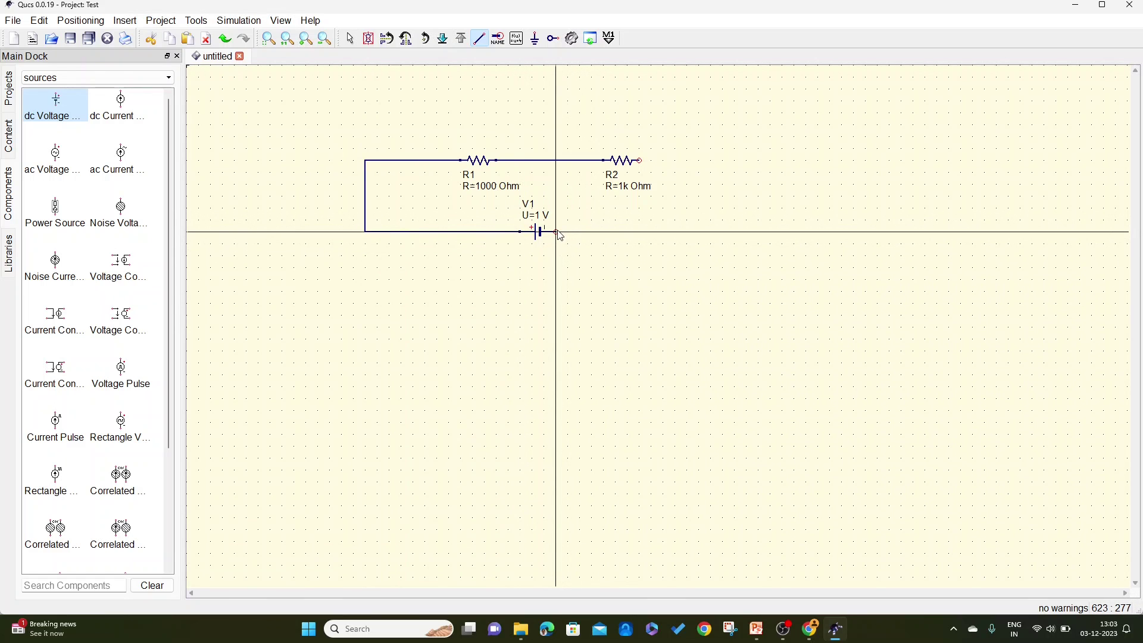
{"action": "left_click", "coordinate": [557, 232]}
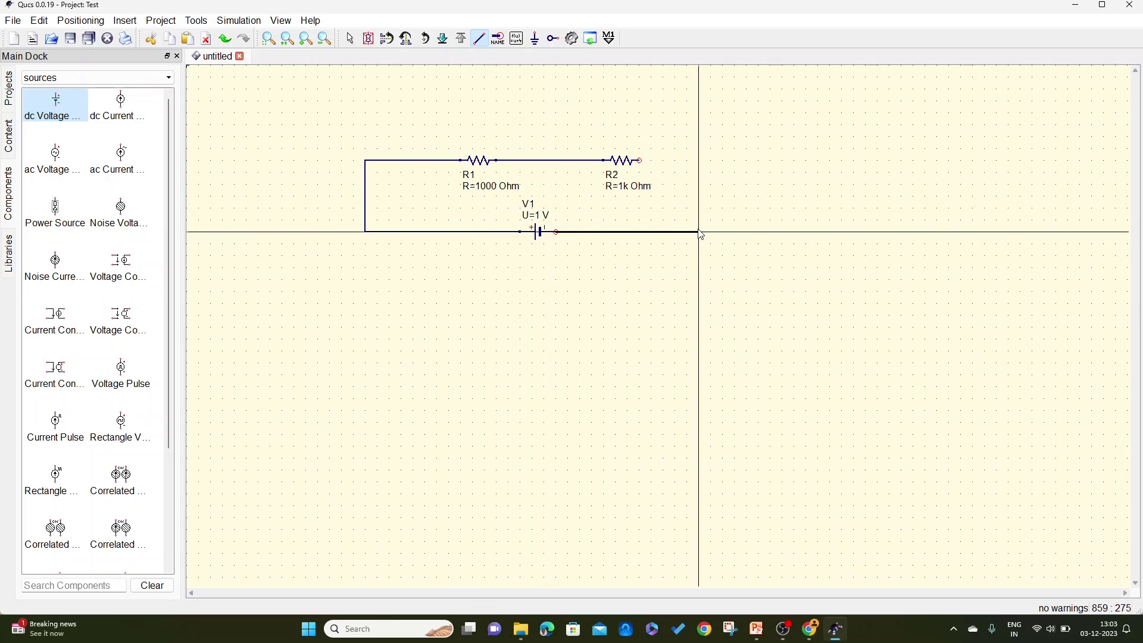
{"action": "left_click", "coordinate": [700, 232]}
{"action": "left_click", "coordinate": [641, 160]}
{"action": "key", "text": "ctrl+g"}
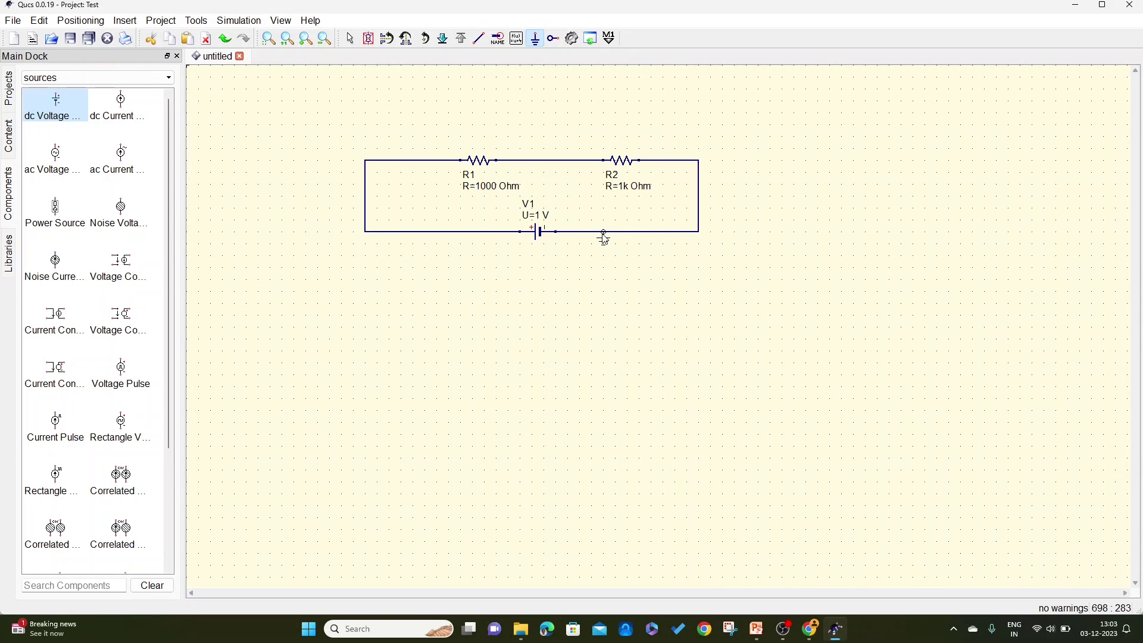
Connect a ground symbol to the wire right of V1.
{"action": "left_click", "coordinate": [603, 236]}
{"action": "key", "text": "ctrl+z"}
{"action": "left_click", "coordinate": [536, 38]}
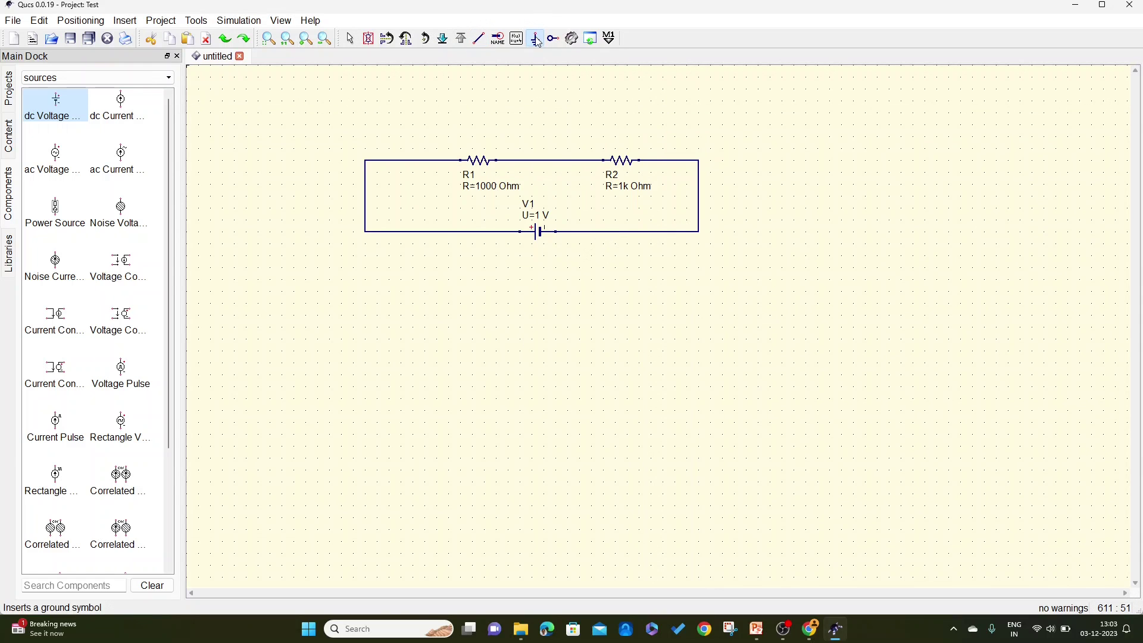
{"action": "left_click", "coordinate": [592, 235]}
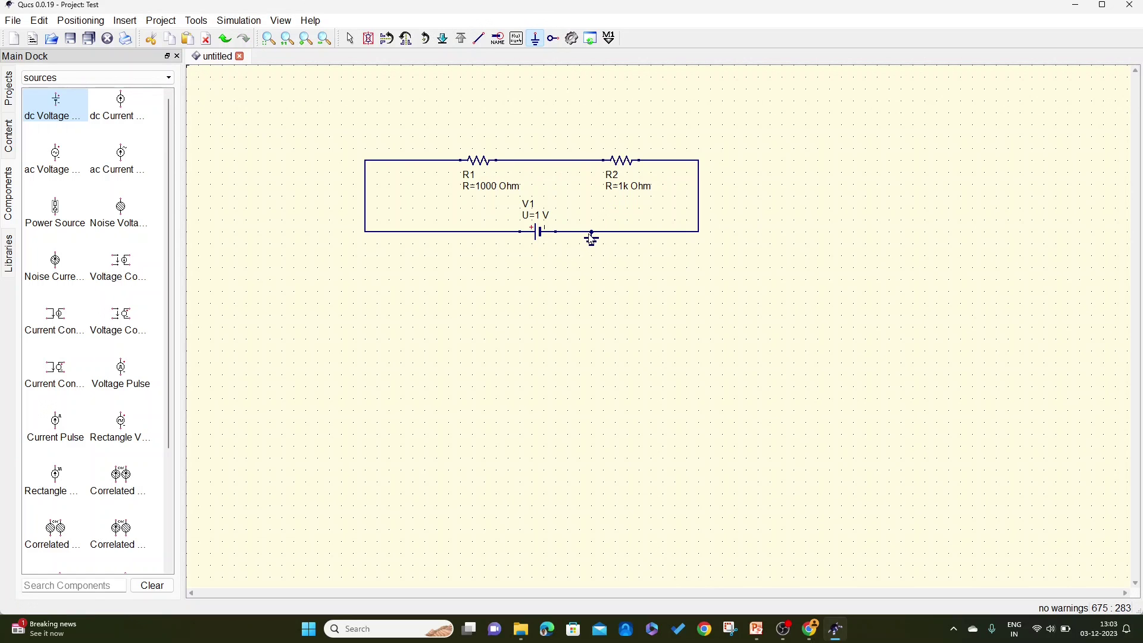
{"action": "key", "text": "Escape"}
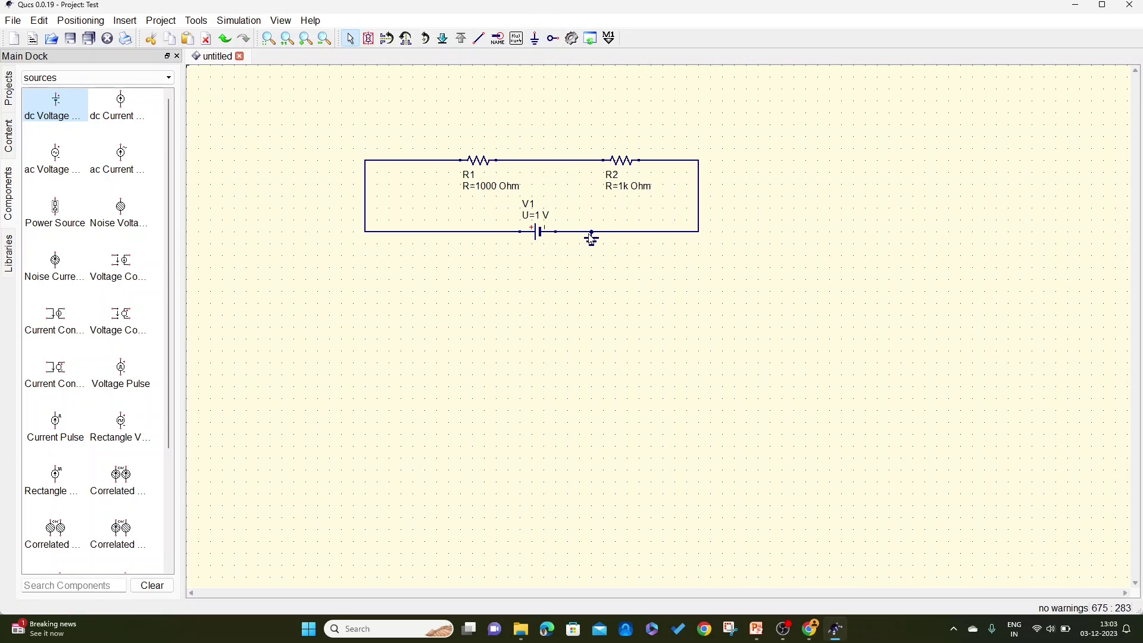
Change V1's voltage to U=2 V.
{"action": "double_click", "coordinate": [538, 215]}
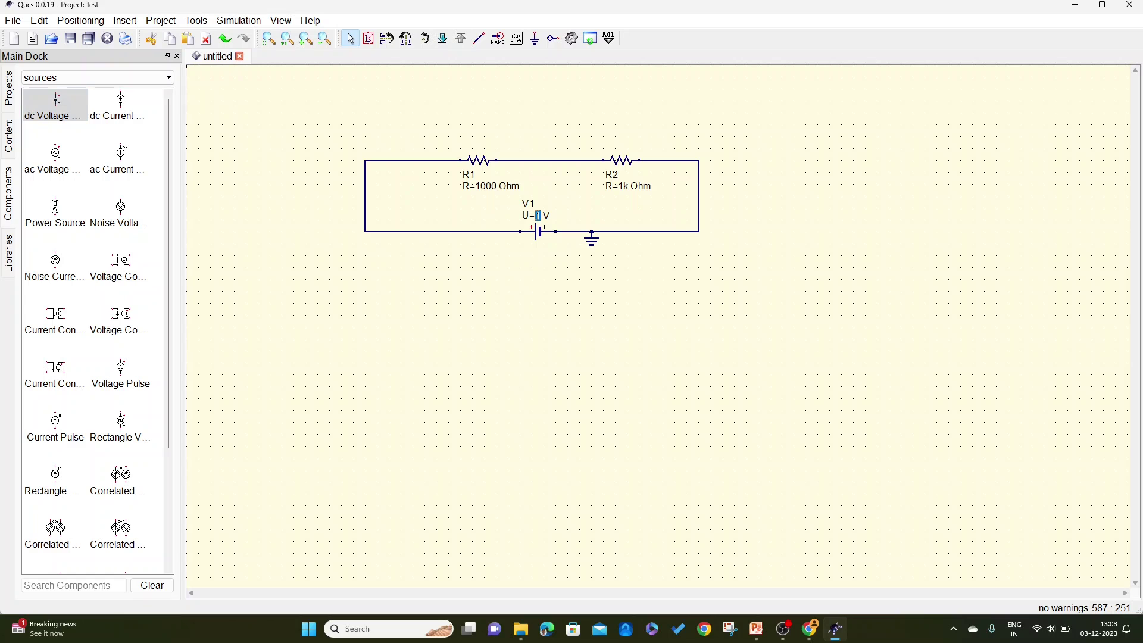
{"action": "type", "text": "2"}
{"action": "key", "text": "Return"}
Place the DC simulation block DC1 below the circuit.
{"action": "left_click", "coordinate": [74, 78]}
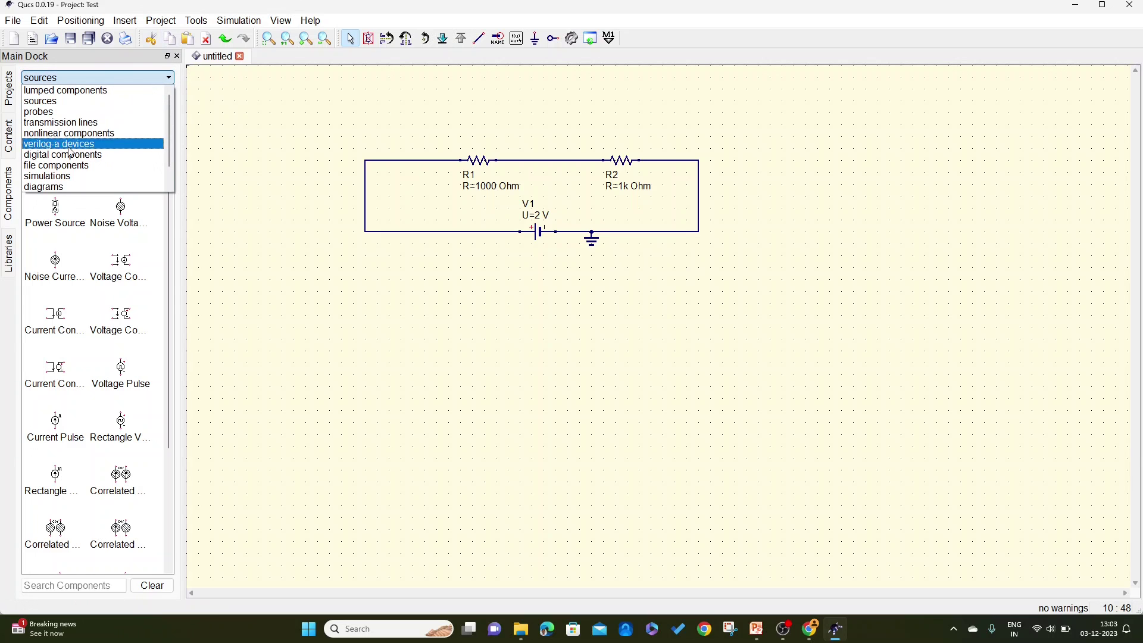
{"action": "left_click", "coordinate": [71, 177]}
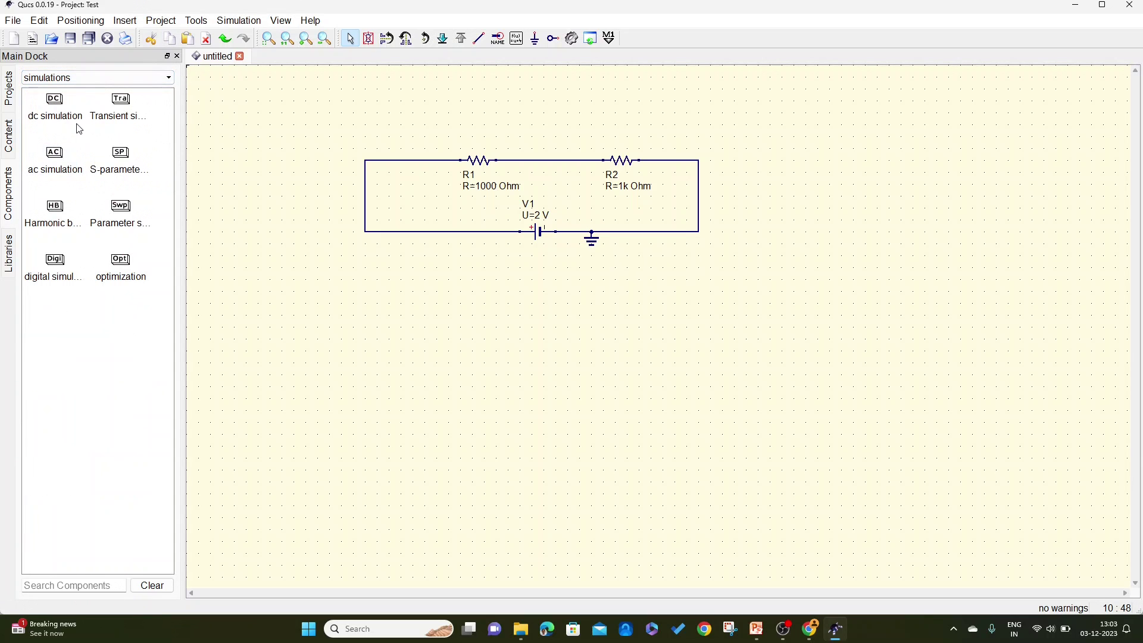
{"action": "left_click", "coordinate": [59, 115]}
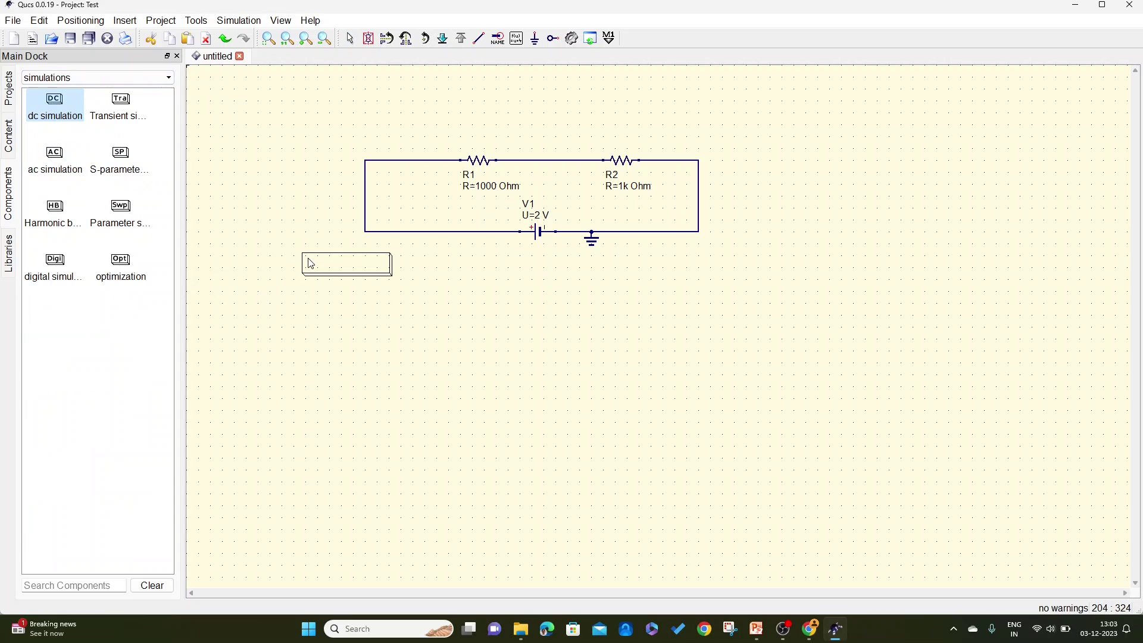
{"action": "left_click", "coordinate": [311, 264]}
{"action": "key", "text": "Escape"}
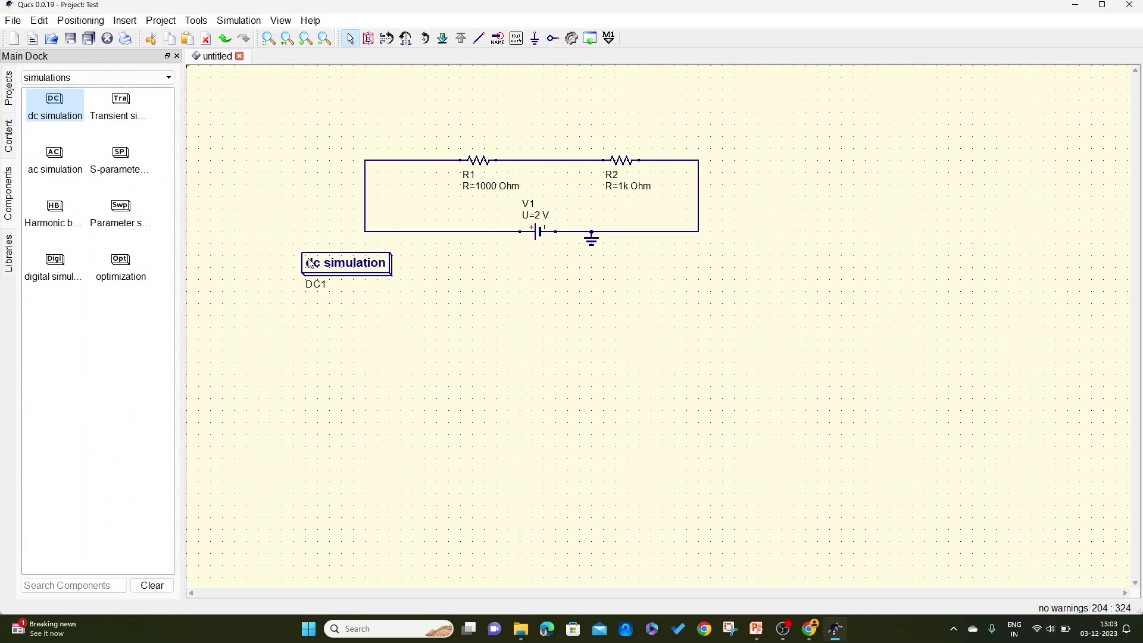
Save the new schematic as Test_circuit.sch.
{"action": "left_click", "coordinate": [12, 21]}
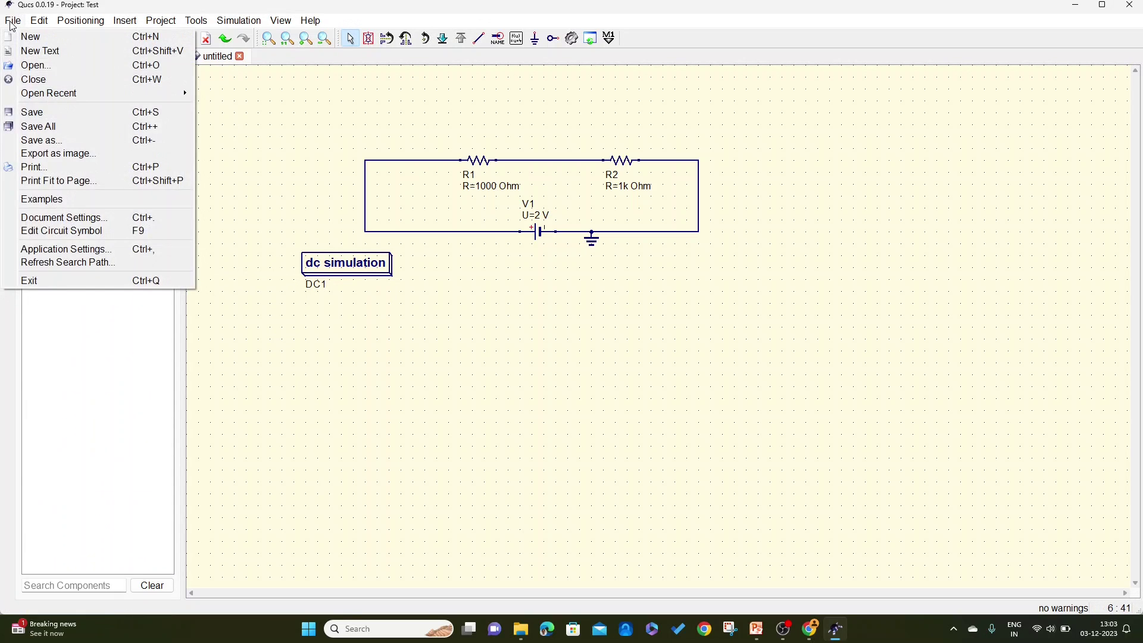
{"action": "left_click", "coordinate": [53, 114]}
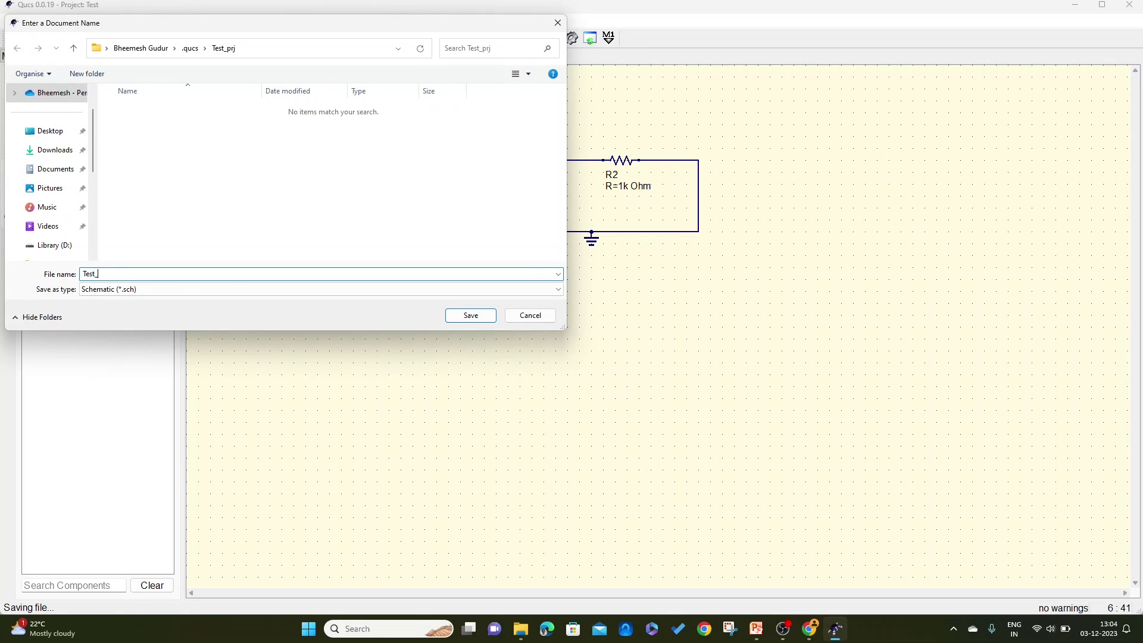
{"action": "type", "text": "Test_circuit"}
{"action": "key", "text": "Return"}
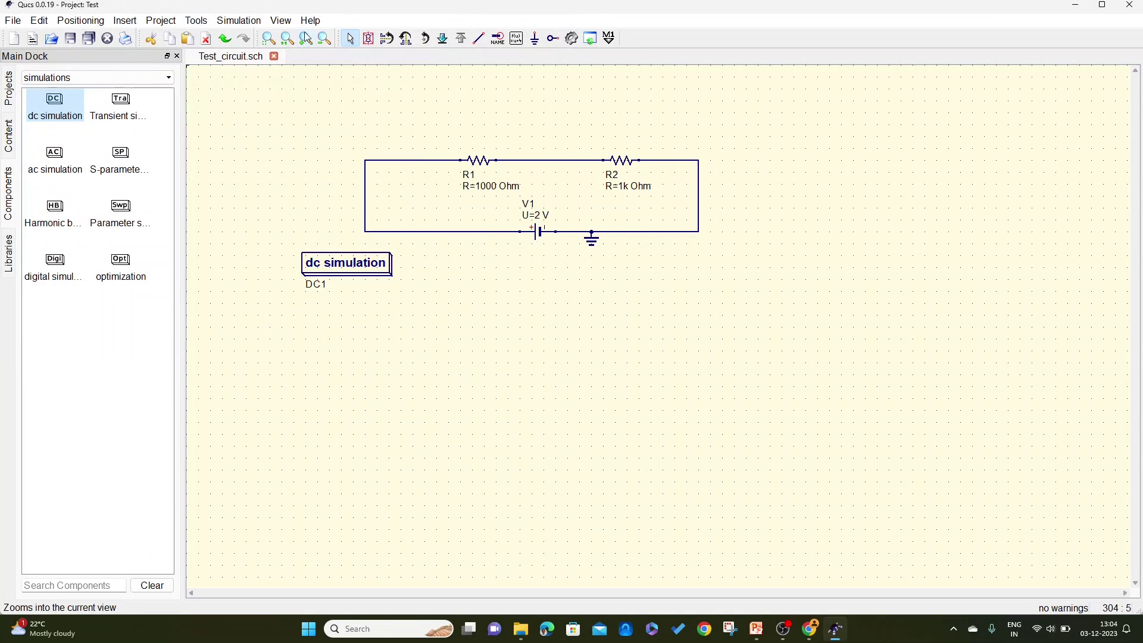
{"action": "left_click", "coordinate": [238, 21]}
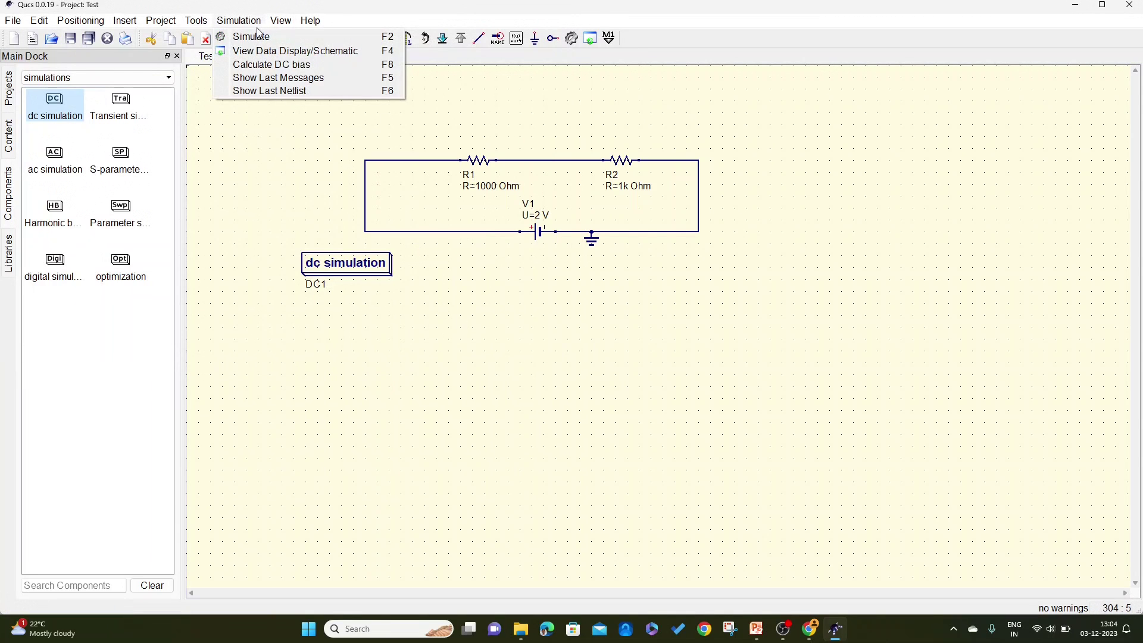
Run the DC bias calculation so node voltages 2V, 1V and 0V appear.
{"action": "left_click", "coordinate": [259, 65]}
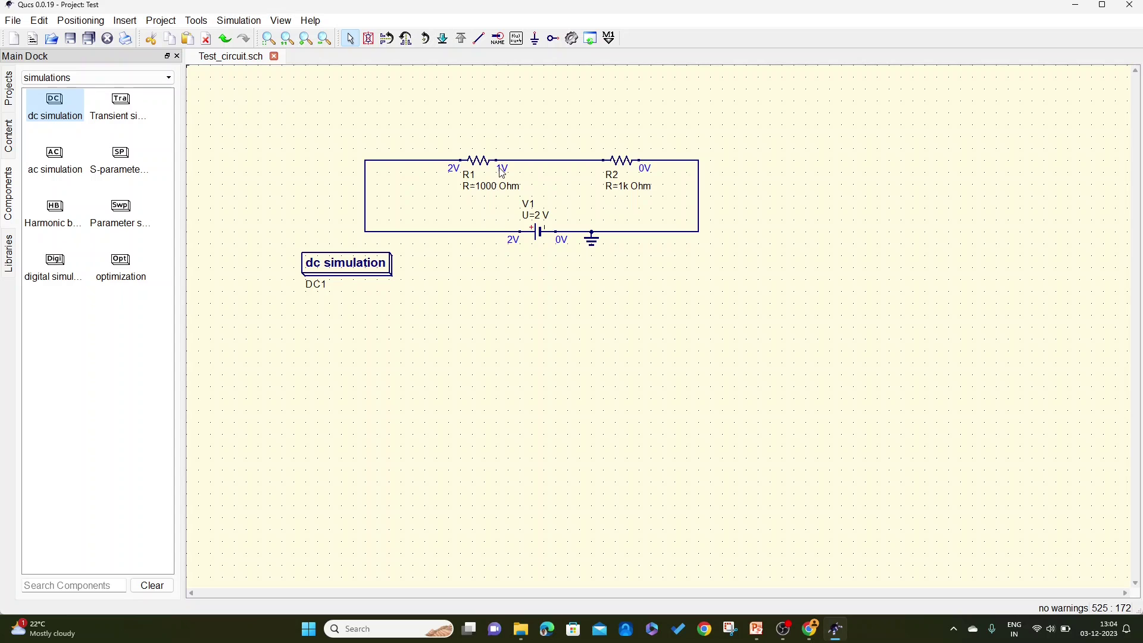
Place voltage probe Pr1 from the probes category above R1.
{"action": "left_click", "coordinate": [116, 78]}
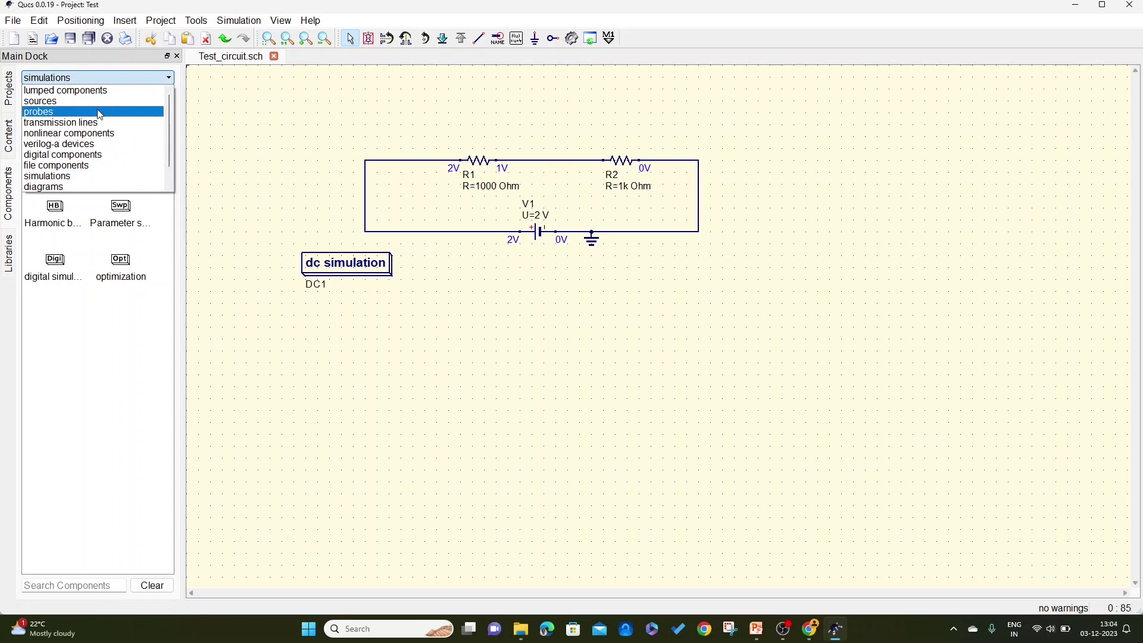
{"action": "left_click", "coordinate": [98, 112]}
{"action": "left_click", "coordinate": [121, 104]}
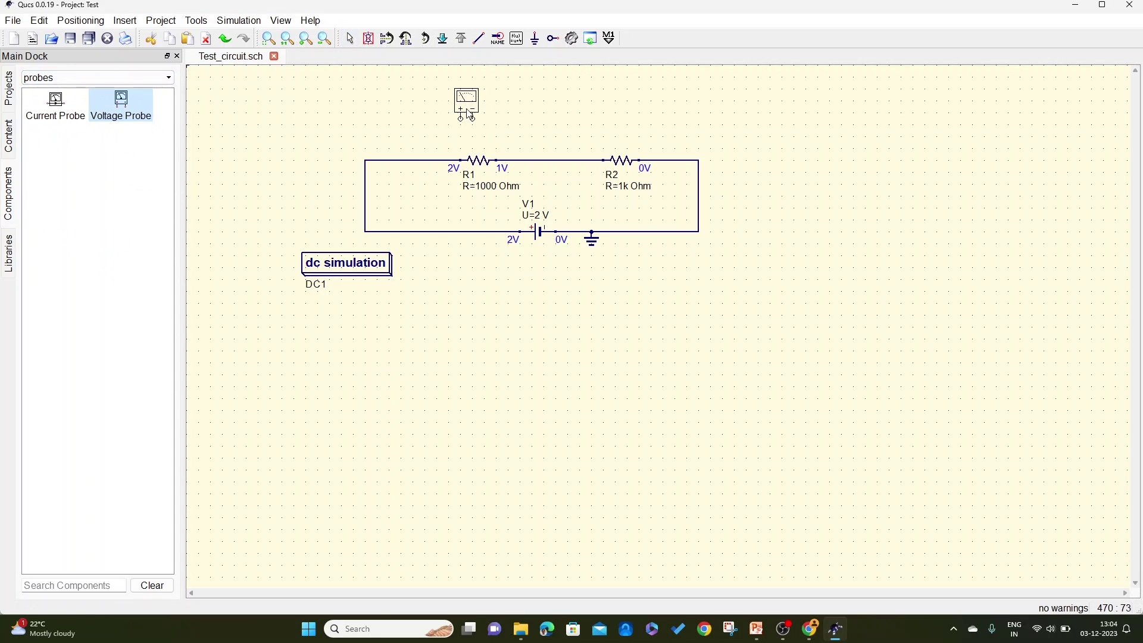
{"action": "left_click", "coordinate": [470, 113]}
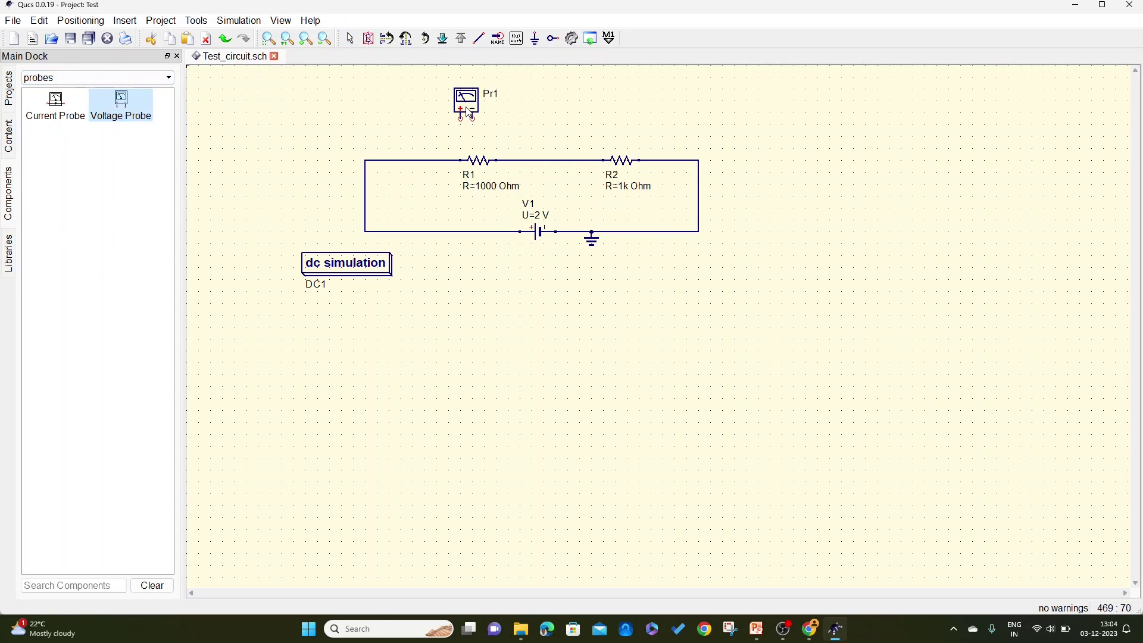
Wire Pr1's two terminals to the nodes left and right of R1.
{"action": "left_click", "coordinate": [480, 38]}
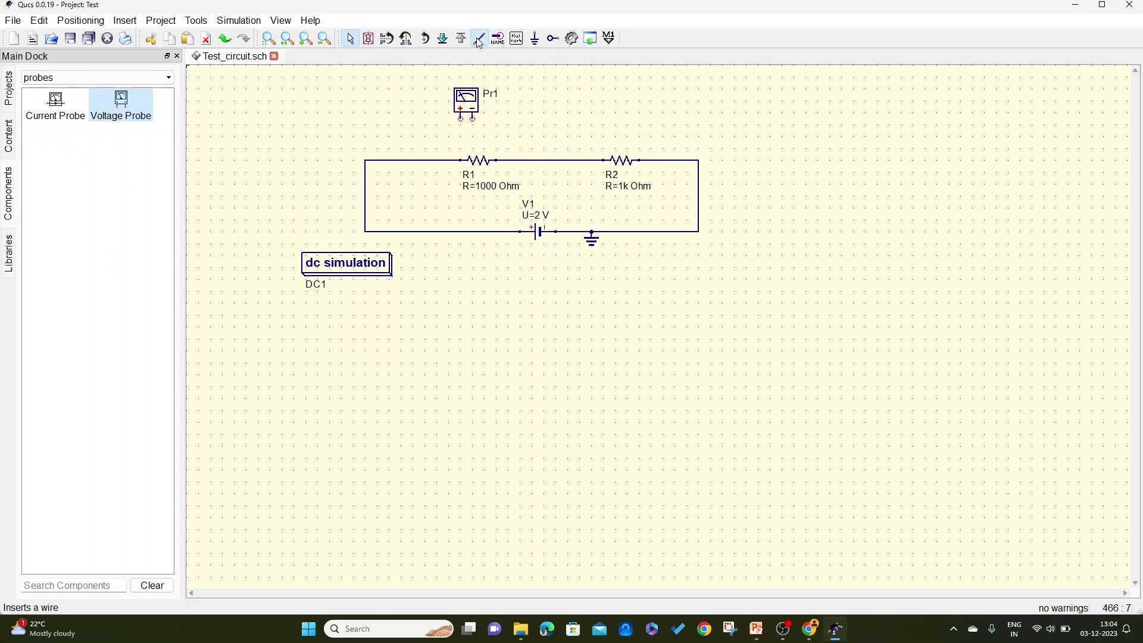
{"action": "left_click", "coordinate": [461, 119]}
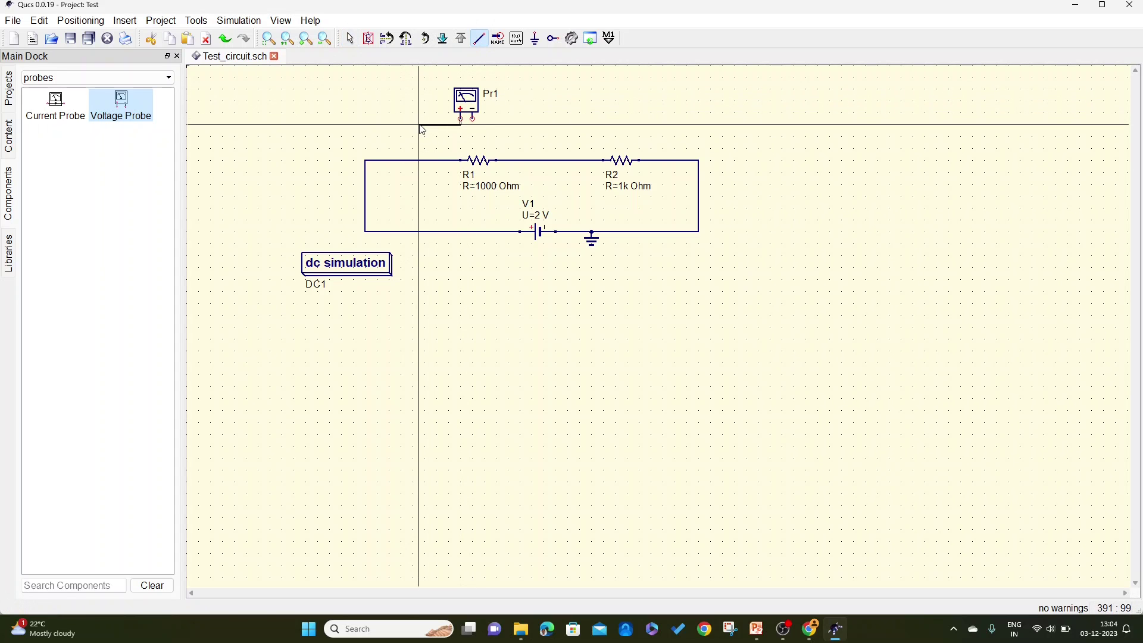
{"action": "left_click", "coordinate": [418, 160]}
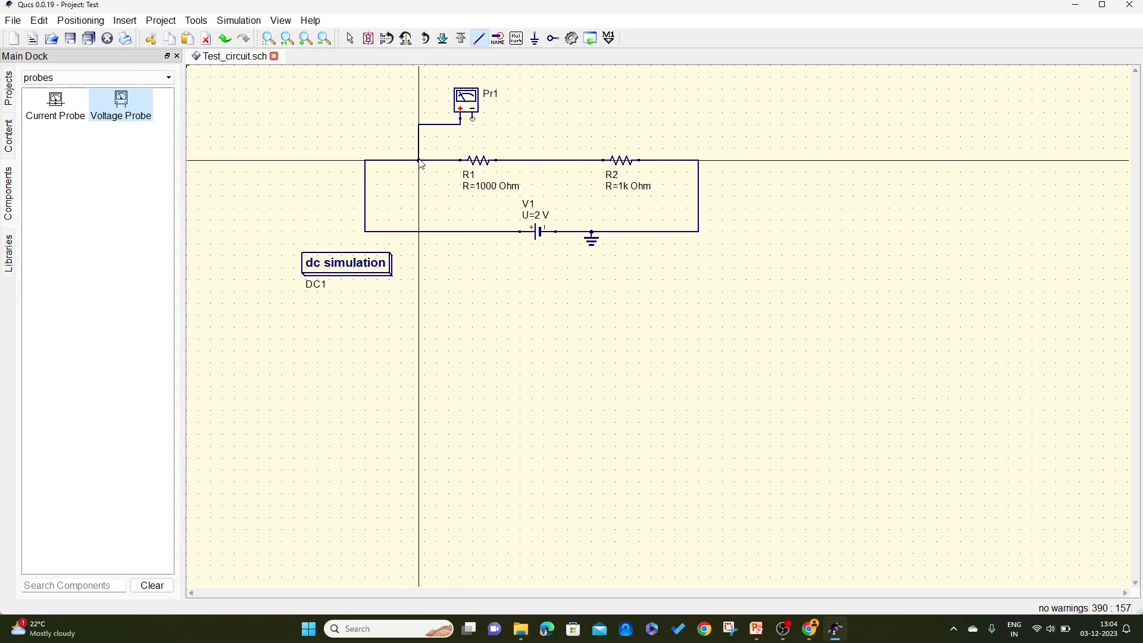
{"action": "left_click", "coordinate": [473, 118]}
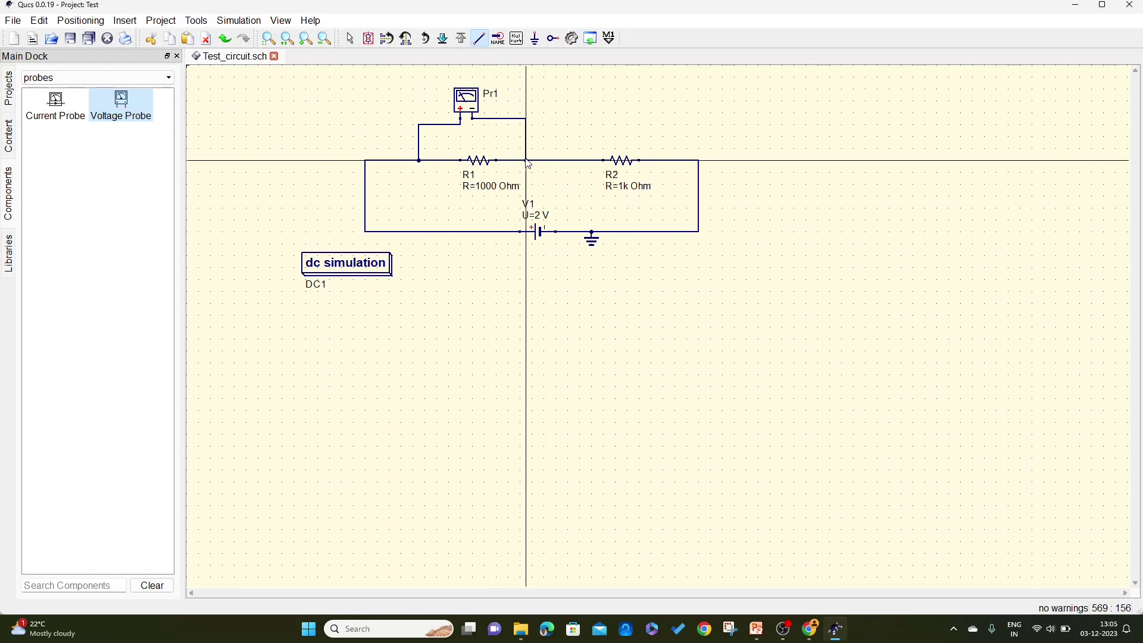
{"action": "left_click", "coordinate": [527, 160]}
Replace the R2-to-ground wire with current probe Pr2 at R2's right end.
{"action": "left_click", "coordinate": [58, 100]}
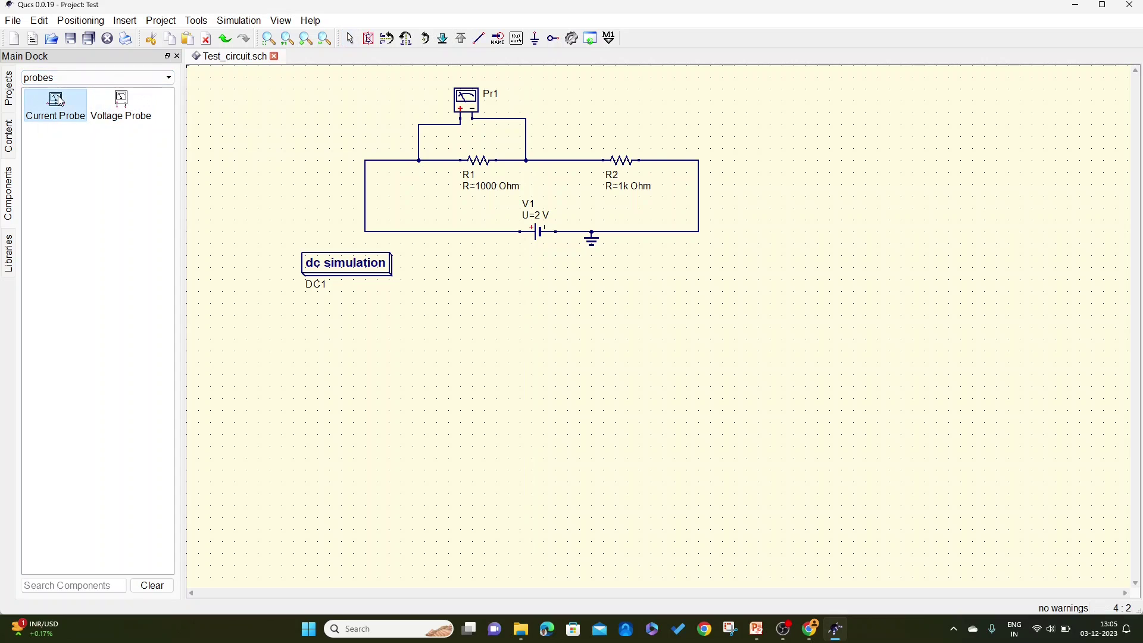
{"action": "key", "text": "Escape"}
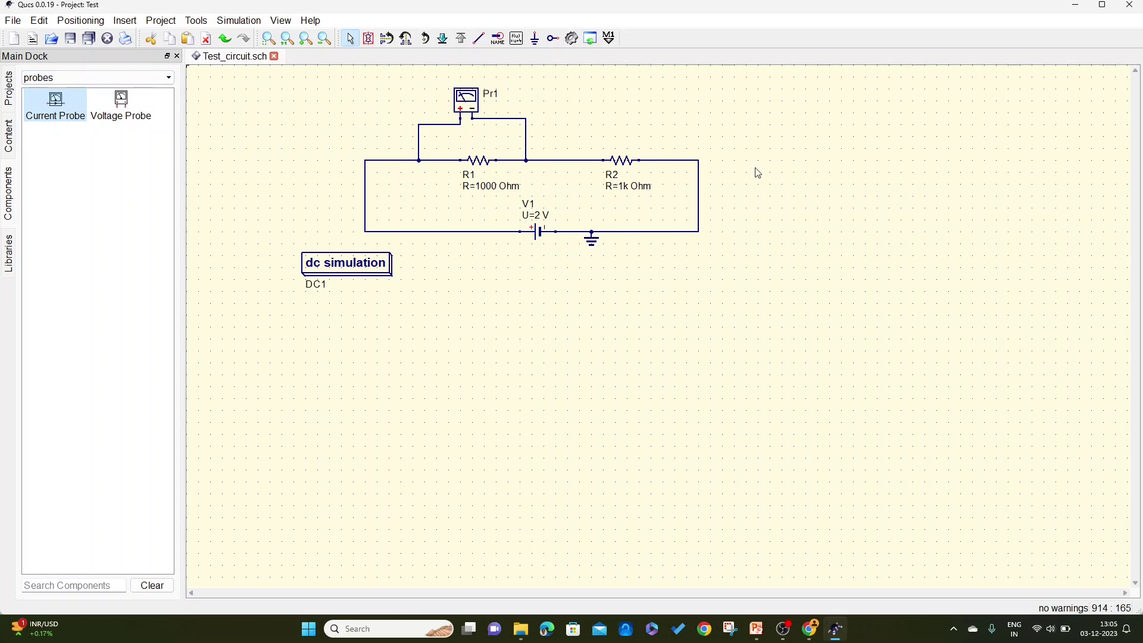
{"action": "left_click", "coordinate": [673, 160]}
{"action": "key", "text": "Delete"}
{"action": "left_click", "coordinate": [57, 102]}
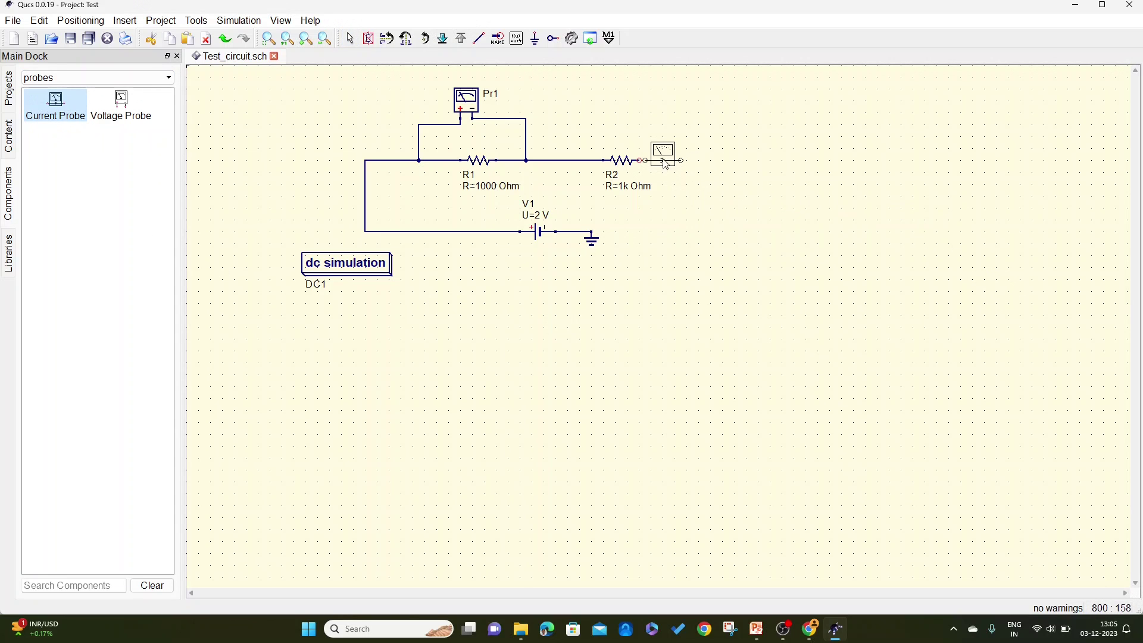
{"action": "left_click", "coordinate": [659, 162]}
{"action": "key", "text": "Escape"}
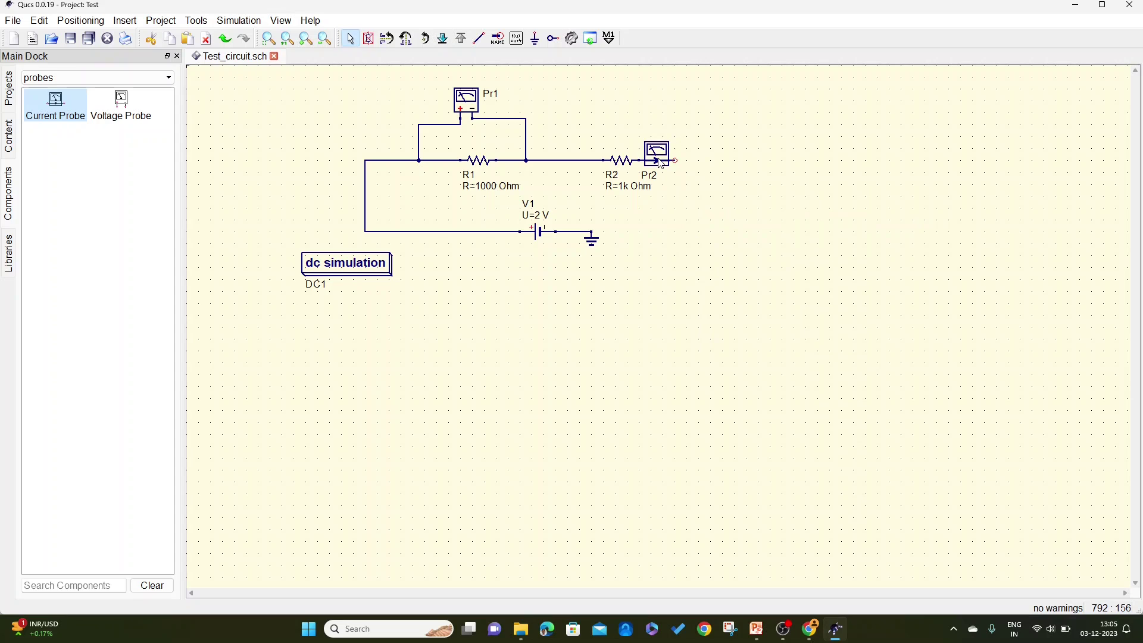
Draw a wire from ground up the right side to Pr2's output terminal.
{"action": "left_click", "coordinate": [479, 38]}
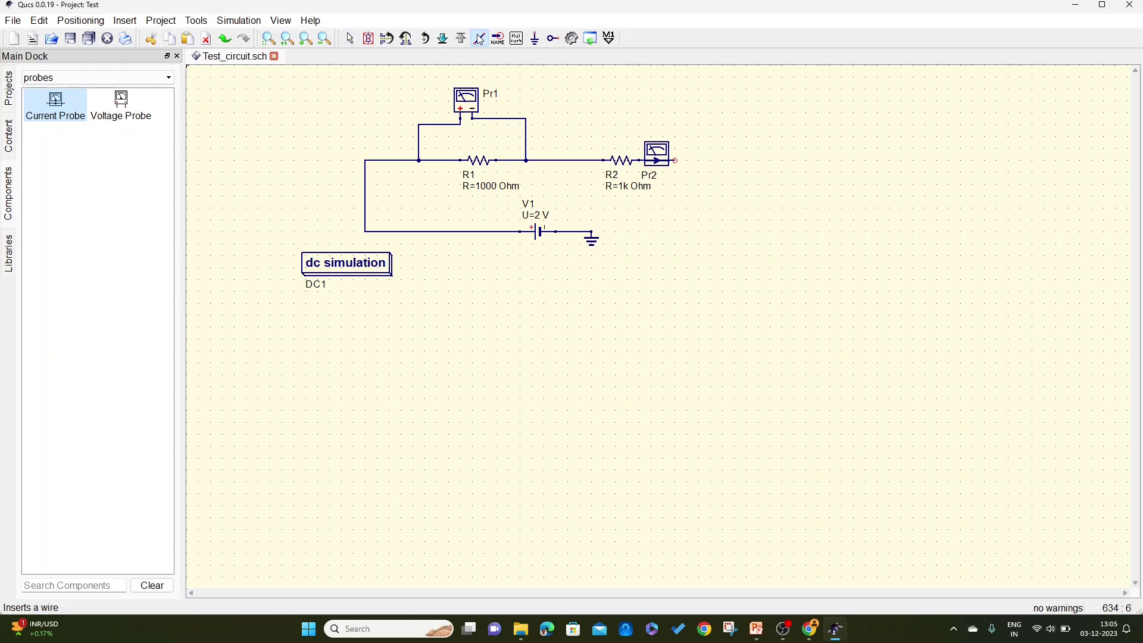
{"action": "left_click", "coordinate": [591, 232]}
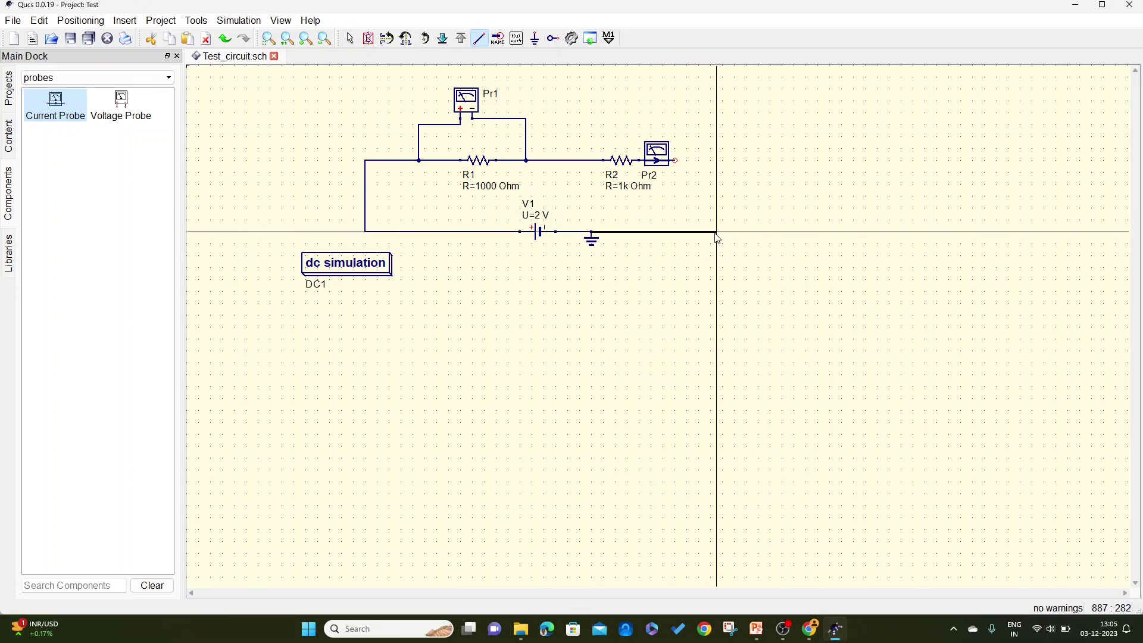
{"action": "left_click", "coordinate": [717, 233]}
{"action": "left_click", "coordinate": [675, 161]}
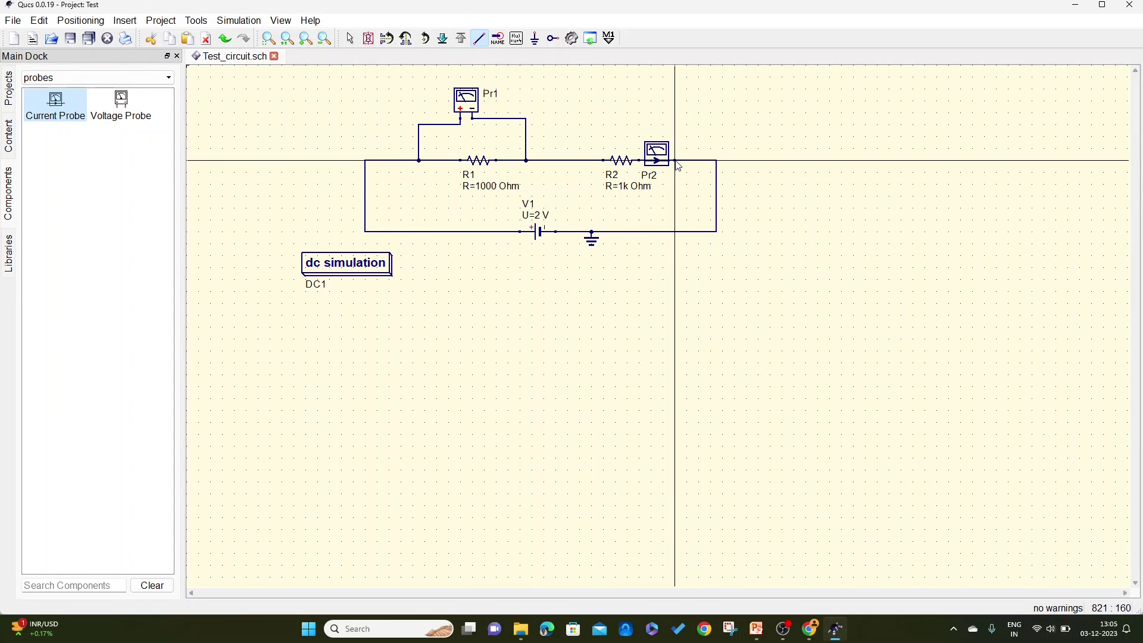
{"action": "key", "text": "Escape"}
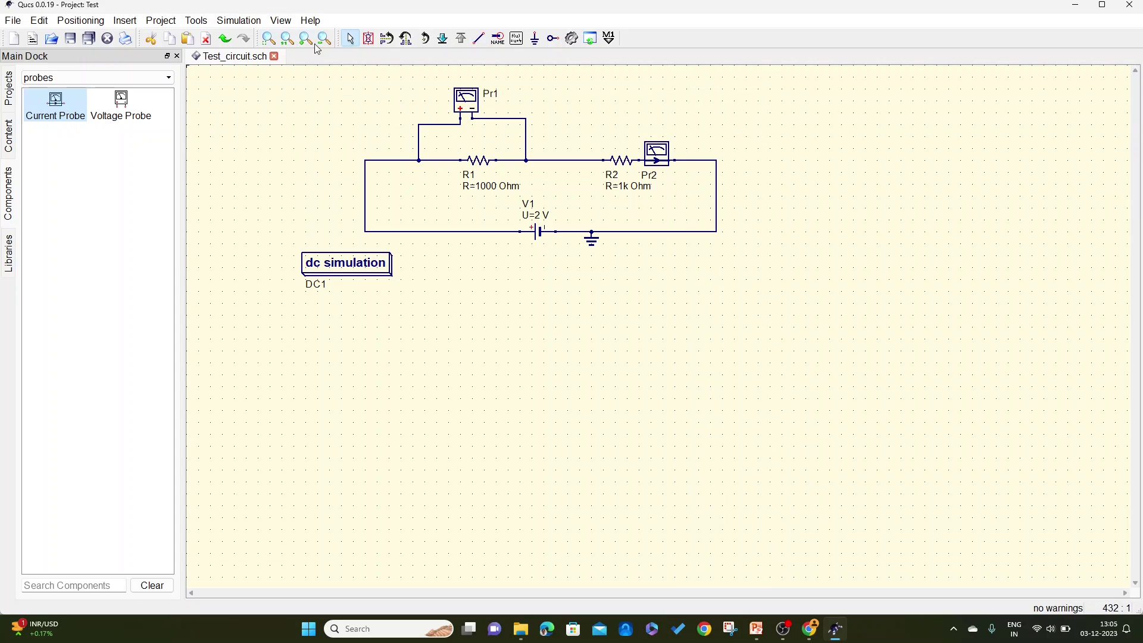
Save the schematic and recalculate DC bias, showing Pr2 reading 1mA.
{"action": "key", "text": "ctrl+s"}
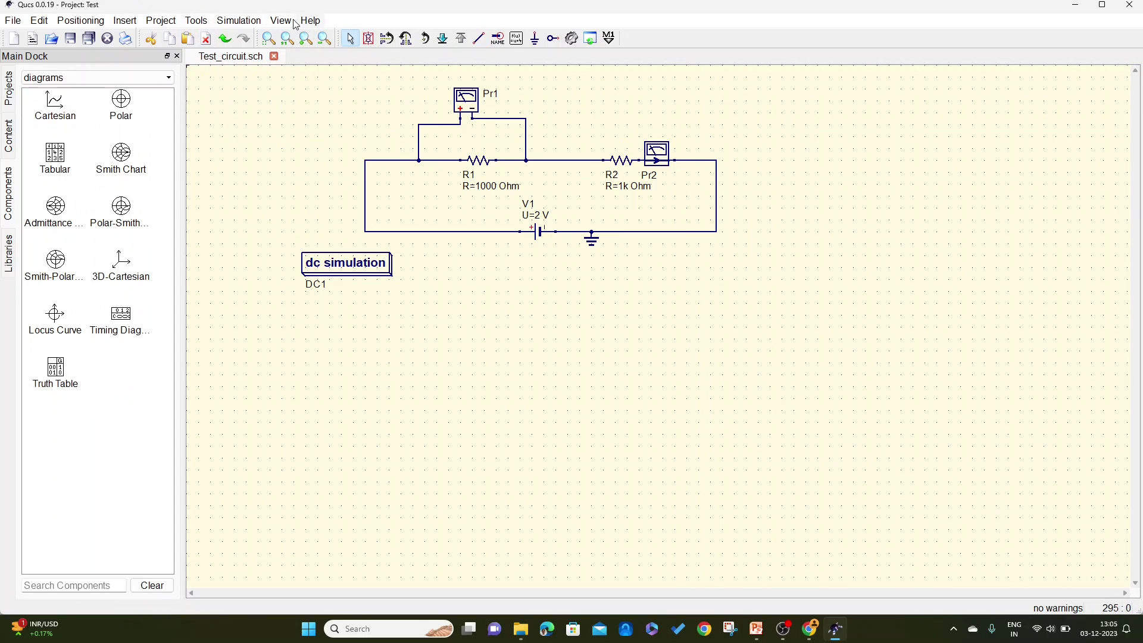
{"action": "left_click", "coordinate": [253, 24]}
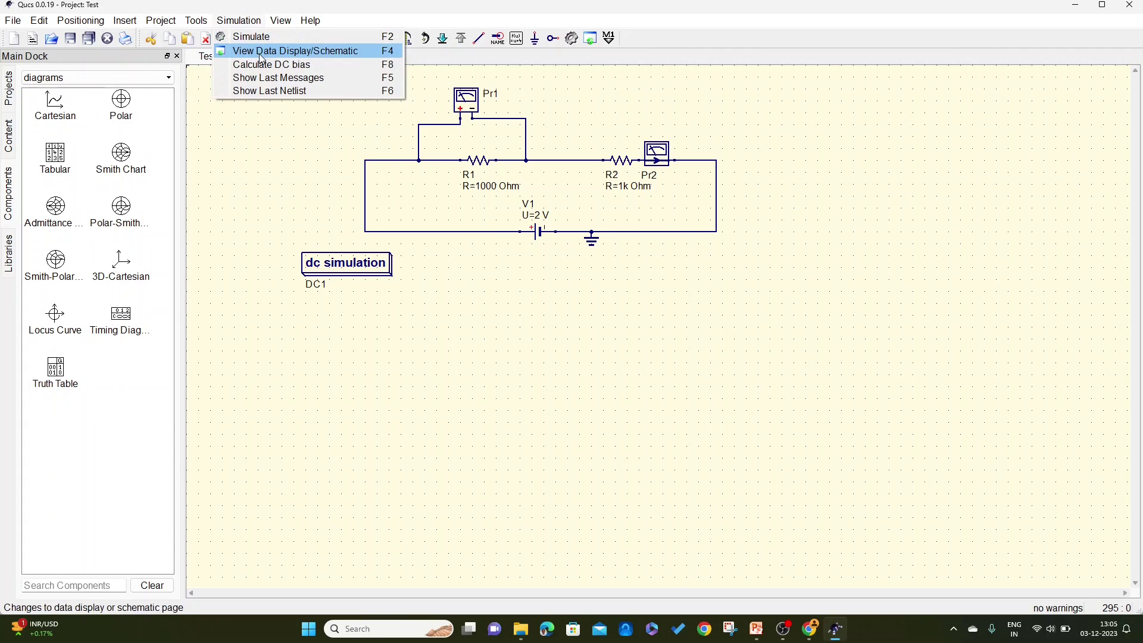
{"action": "left_click", "coordinate": [266, 70]}
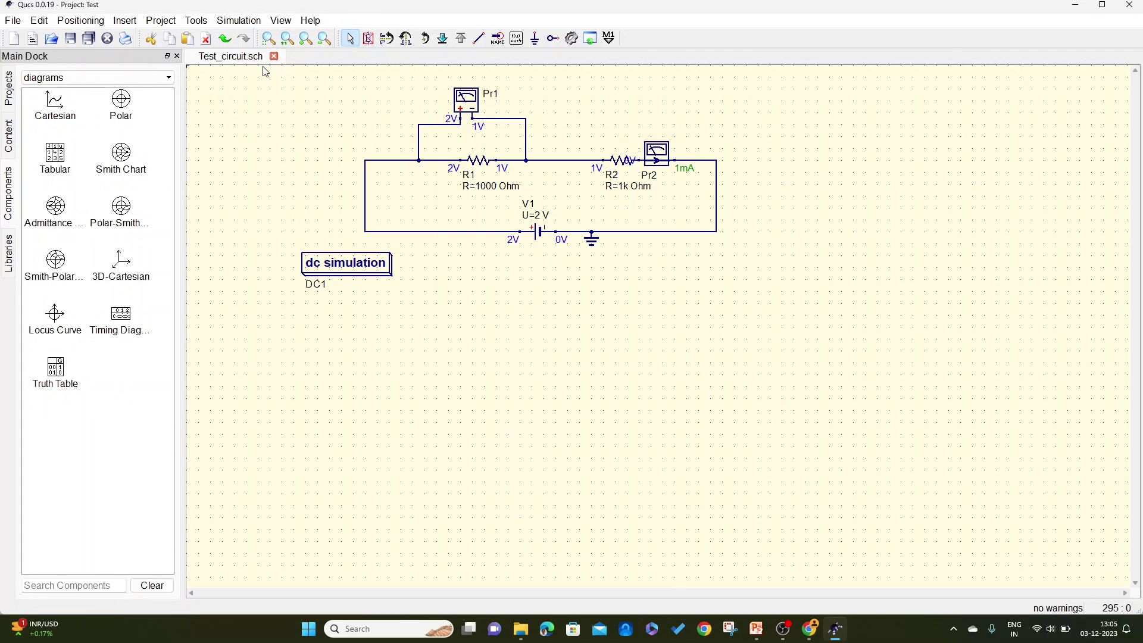